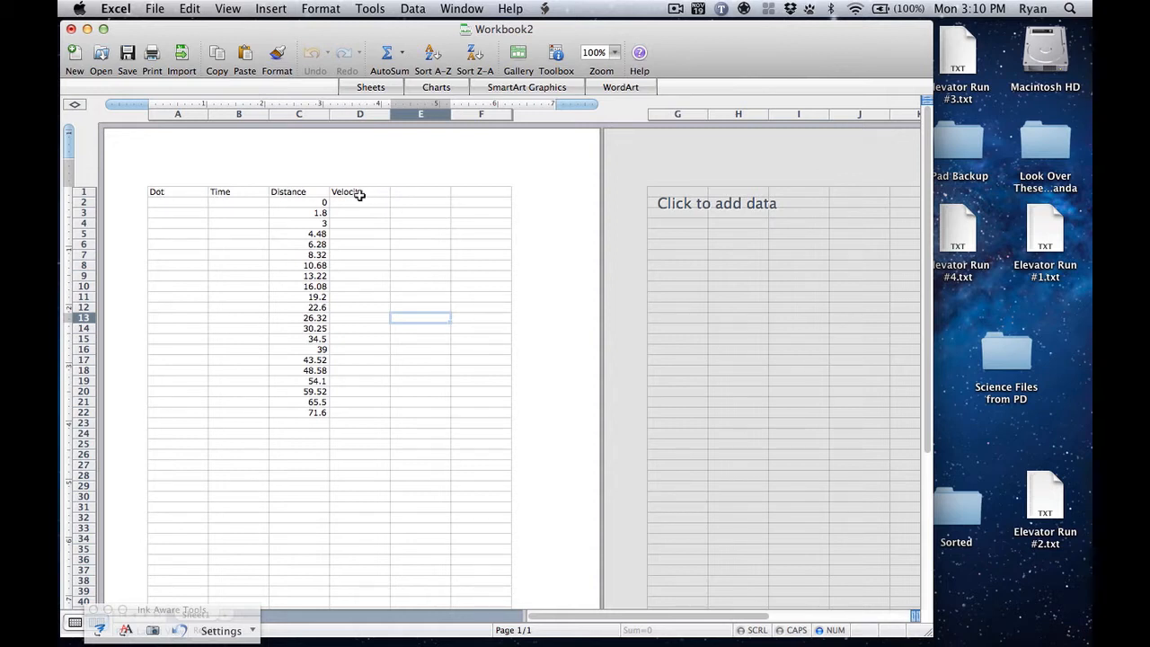
Review the Dot, Time, Distance and Velocity column headings and the distance readings listed under Distance.
click(360, 195)
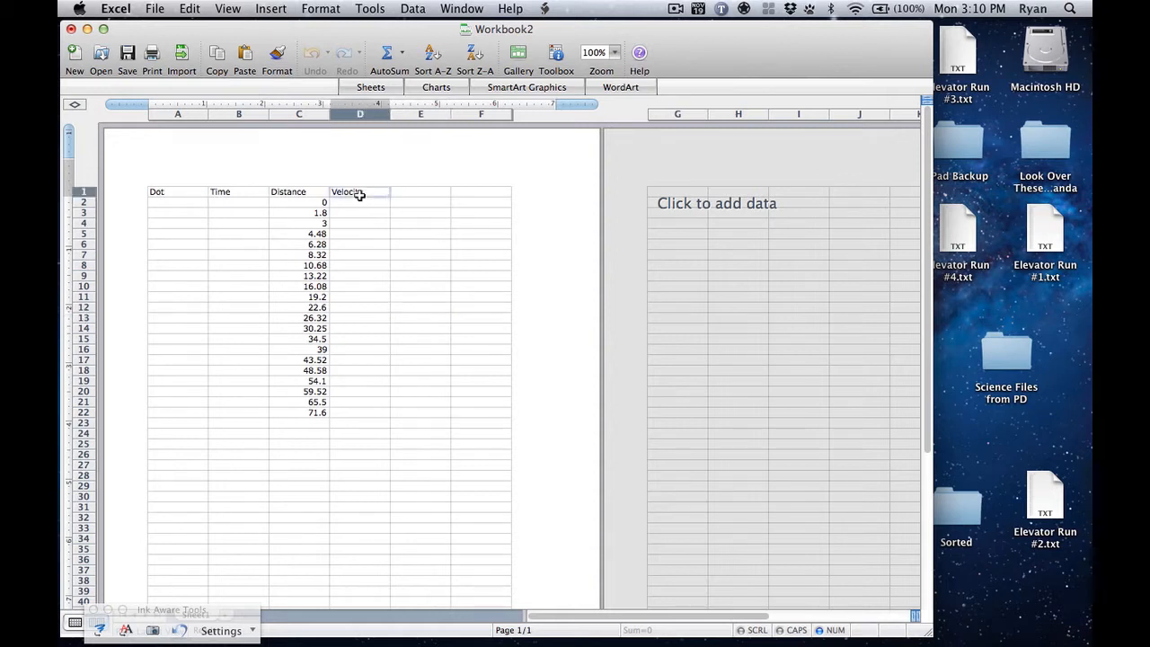
click(169, 192)
key(Tab)
click(170, 191)
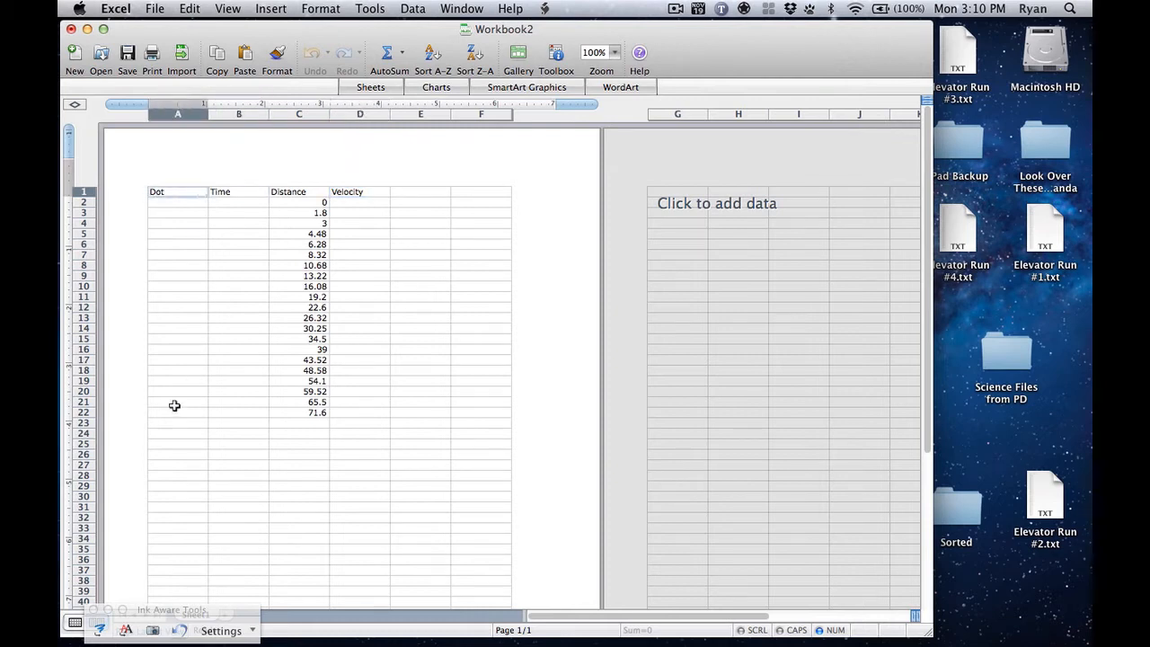
key(Tab)
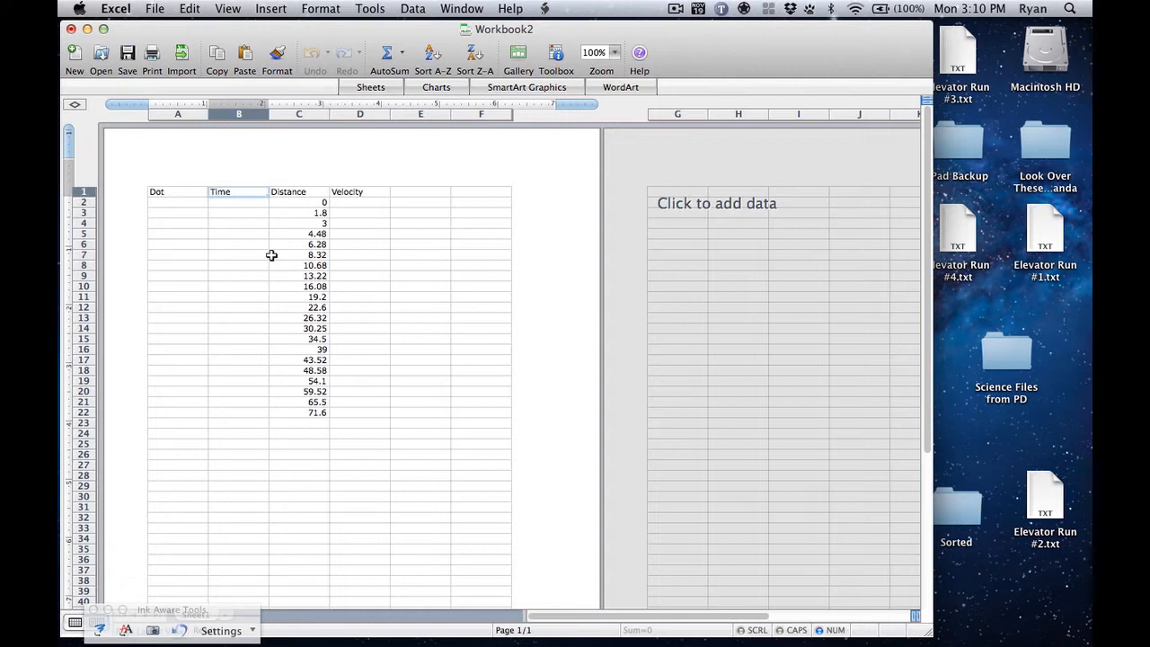
key(Tab)
key(Down)
key(Down)
key(Down)
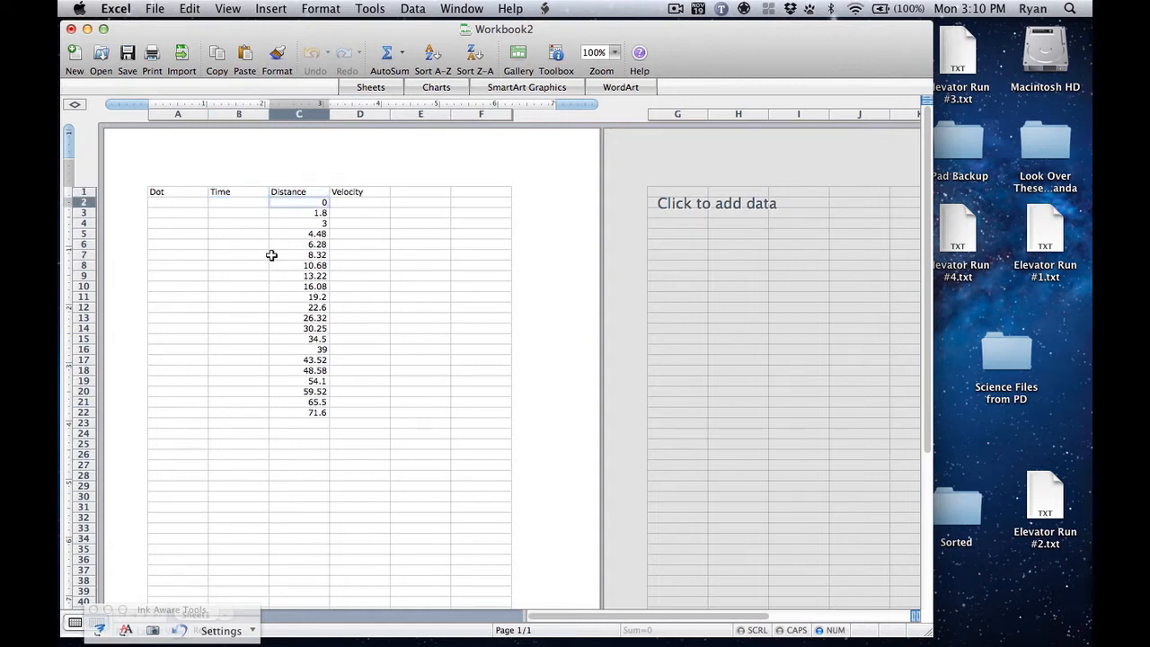
key(Up)
key(Up)
key(Up)
key(Right)
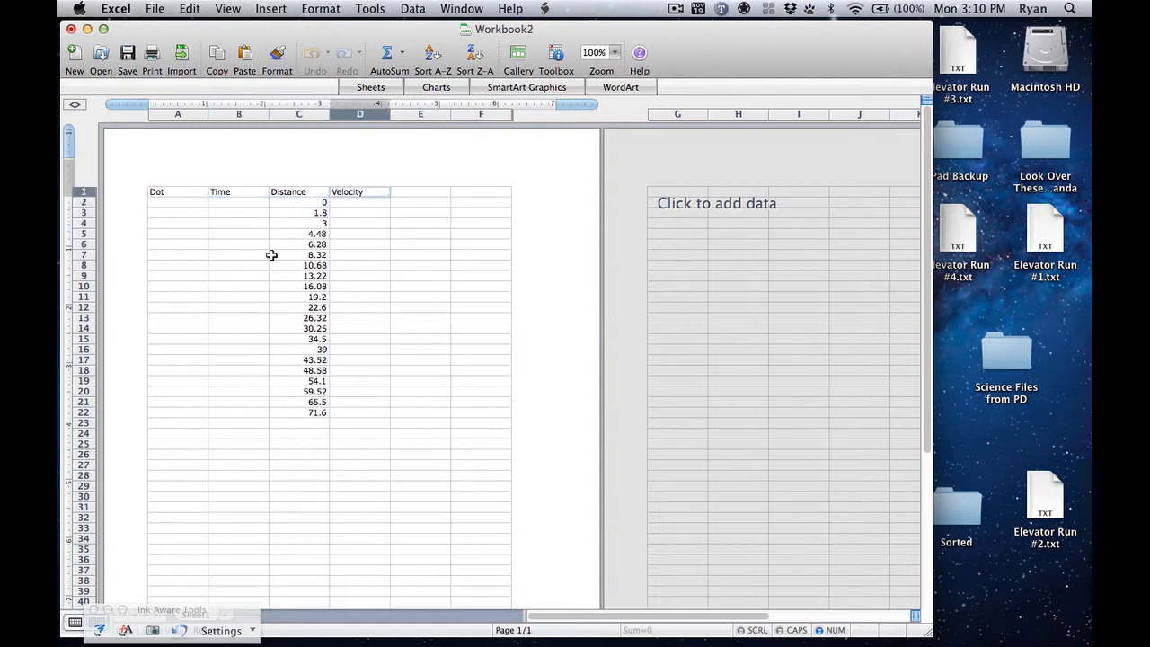
key(Down)
key(Down)
key(Up)
key(Up)
key(Left)
key(Left)
key(Right)
key(Right)
key(Down)
key(Down)
key(Left)
key(Up)
key(Left)
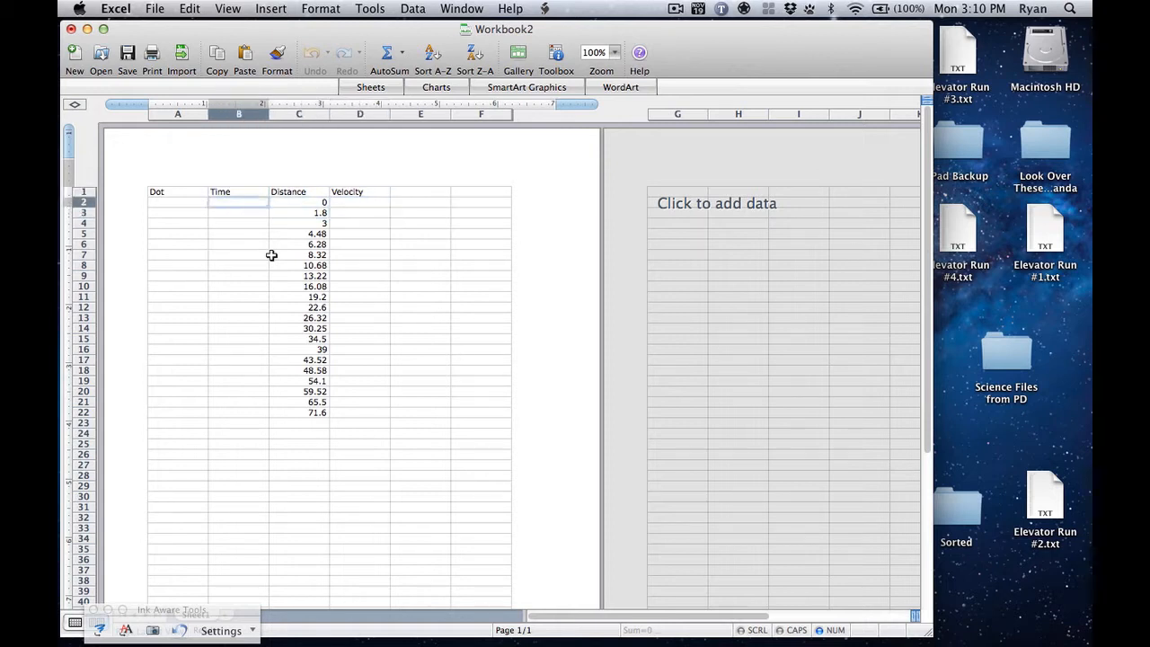
key(Up)
key(Left)
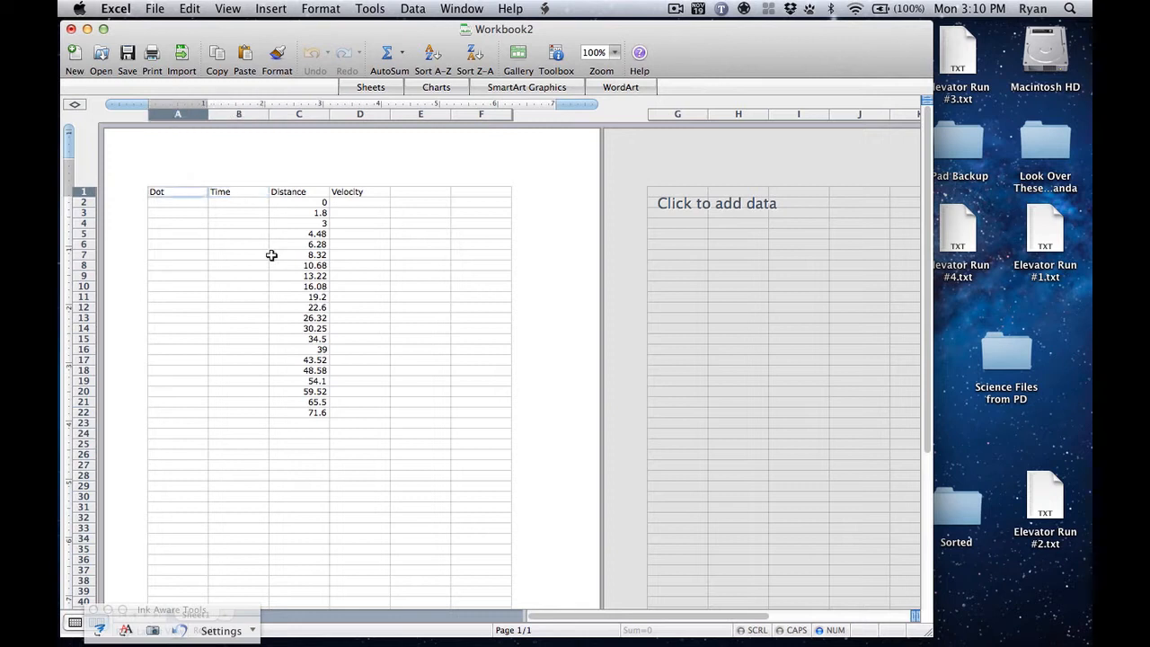
key(Down)
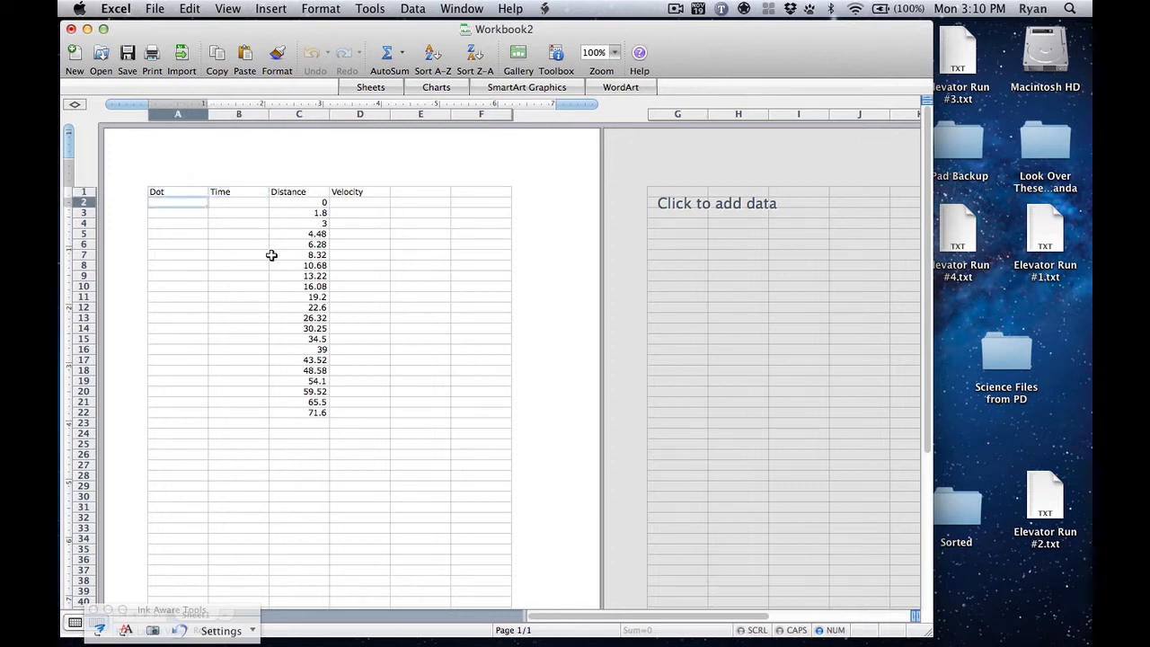
key(Right)
key(Right)
key(Right)
key(Left)
key(Up)
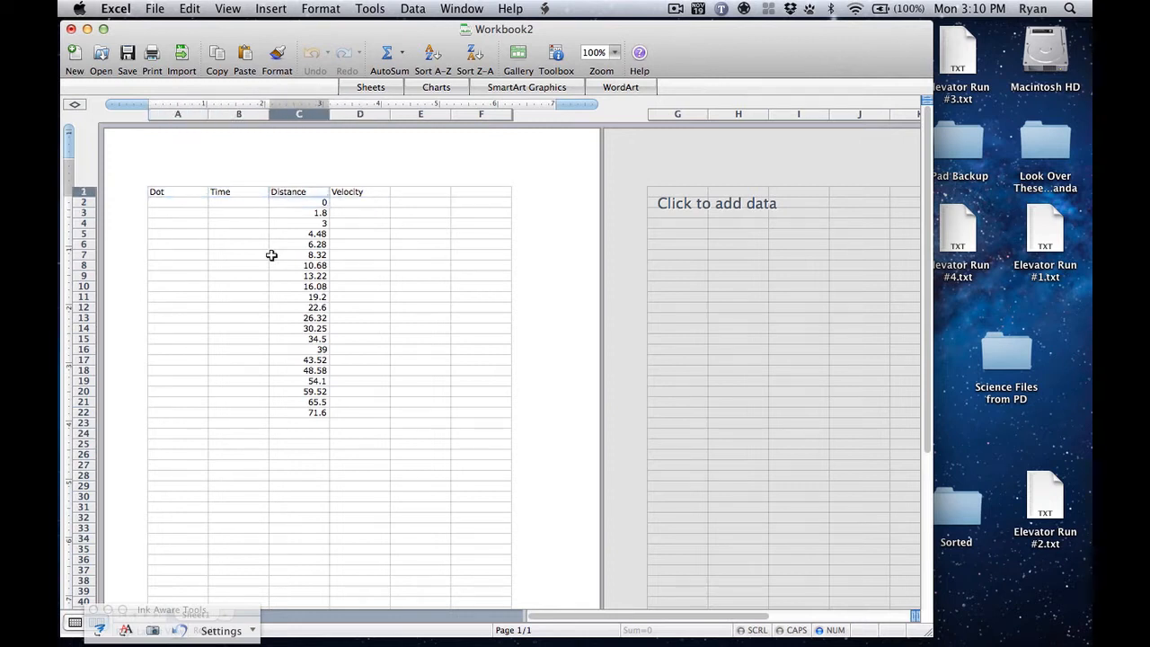
key(Down)
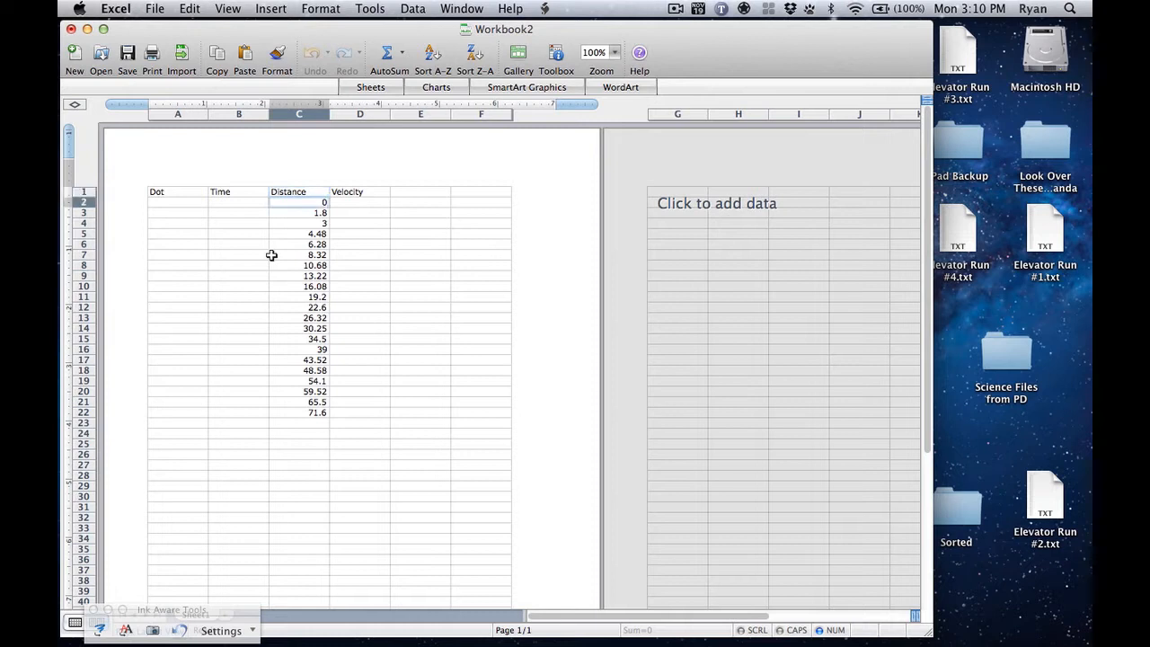
key(Down)
key(Down)
key(Up)
key(Up)
key(Up)
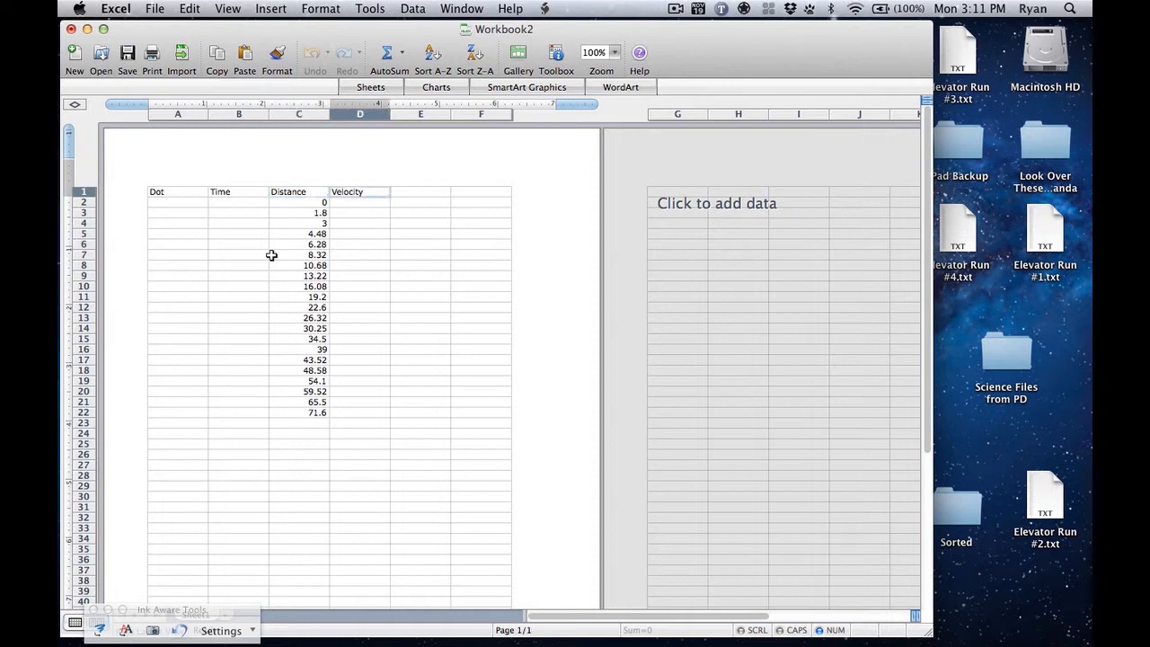
key(Right)
key(Left)
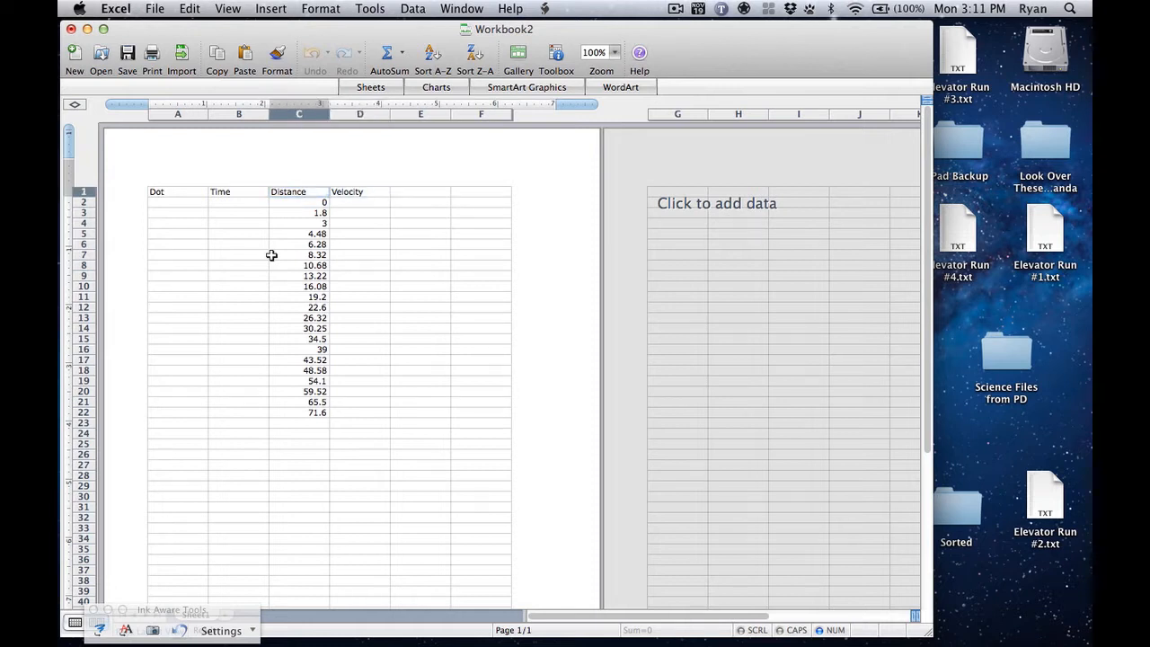
key(Right)
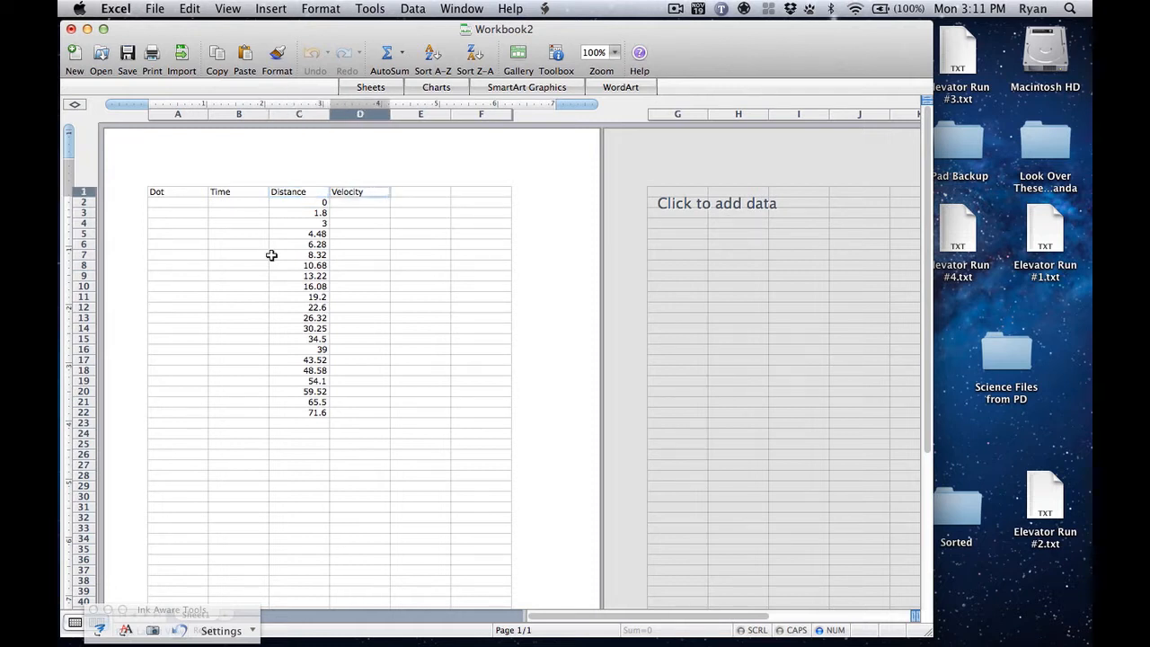
key(Left)
key(Right)
key(Right)
key(Right)
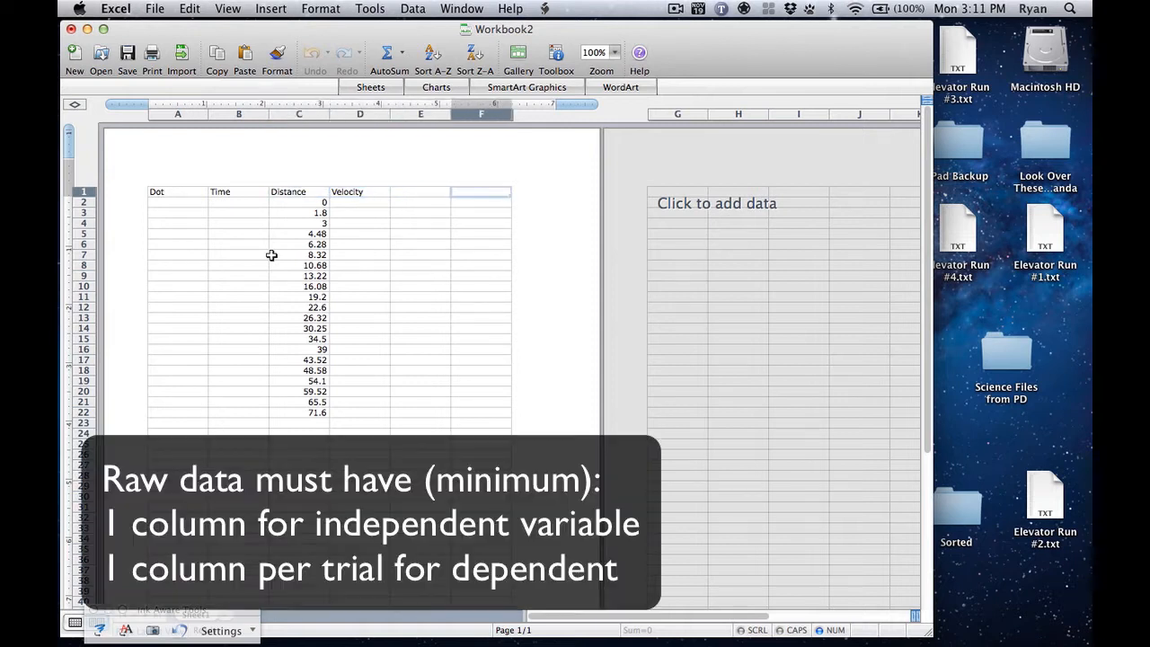
key(Right)
key(Right)
key(Left)
key(Left)
key(Left)
key(Left)
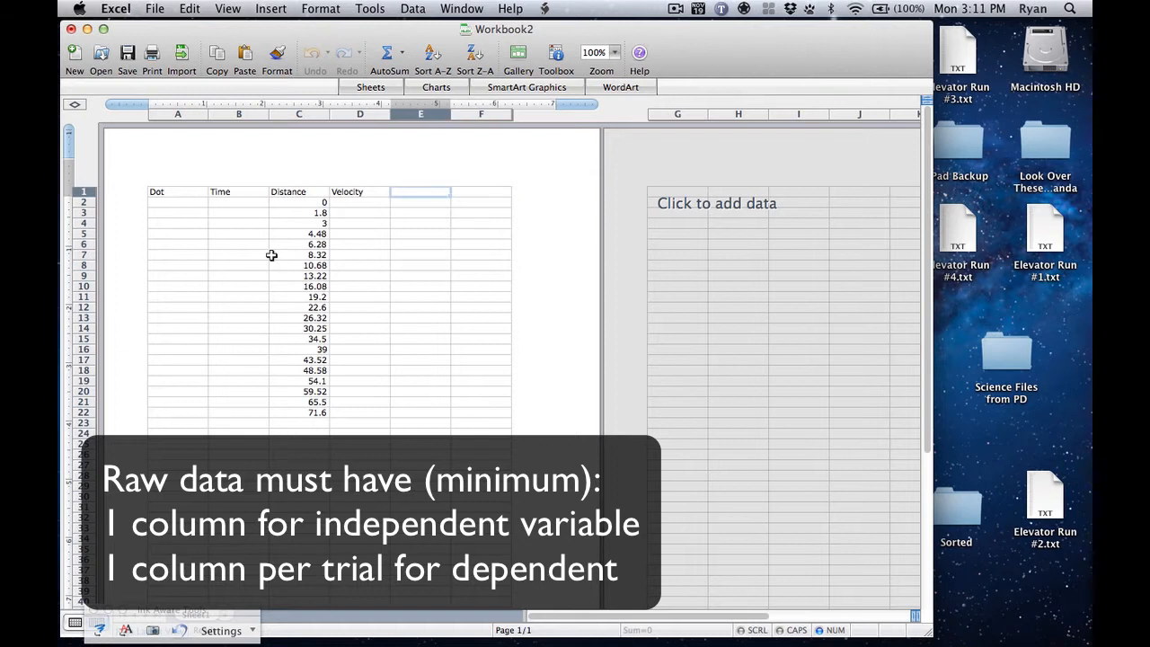
key(Left)
key(Left)
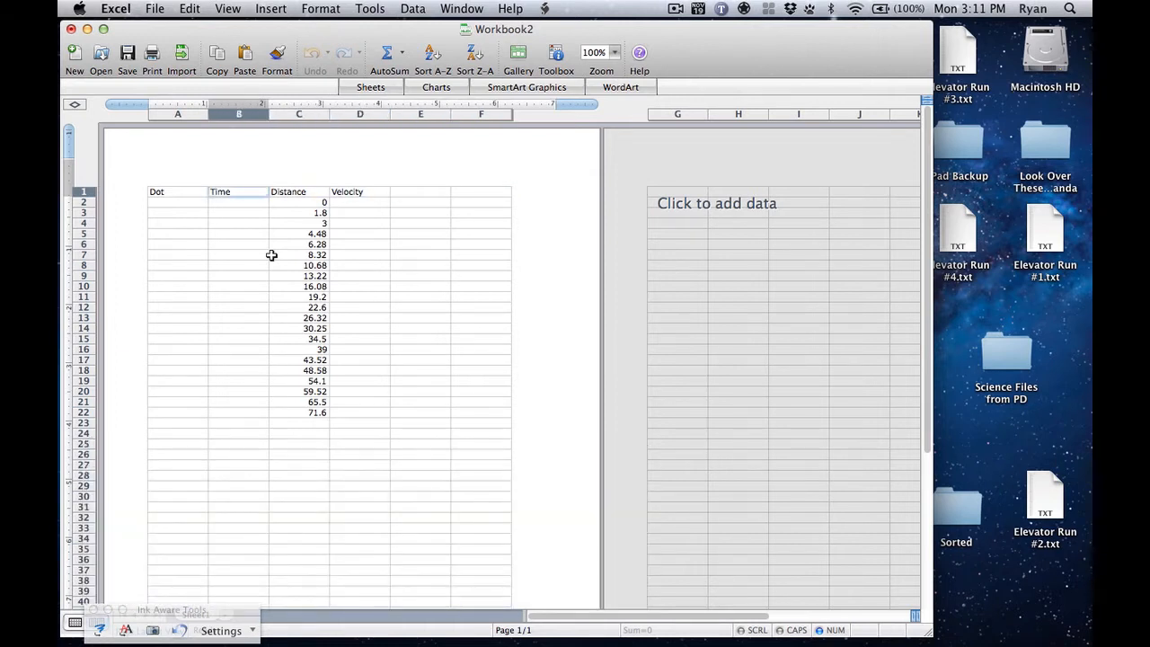
key(Right)
key(Down)
key(Down)
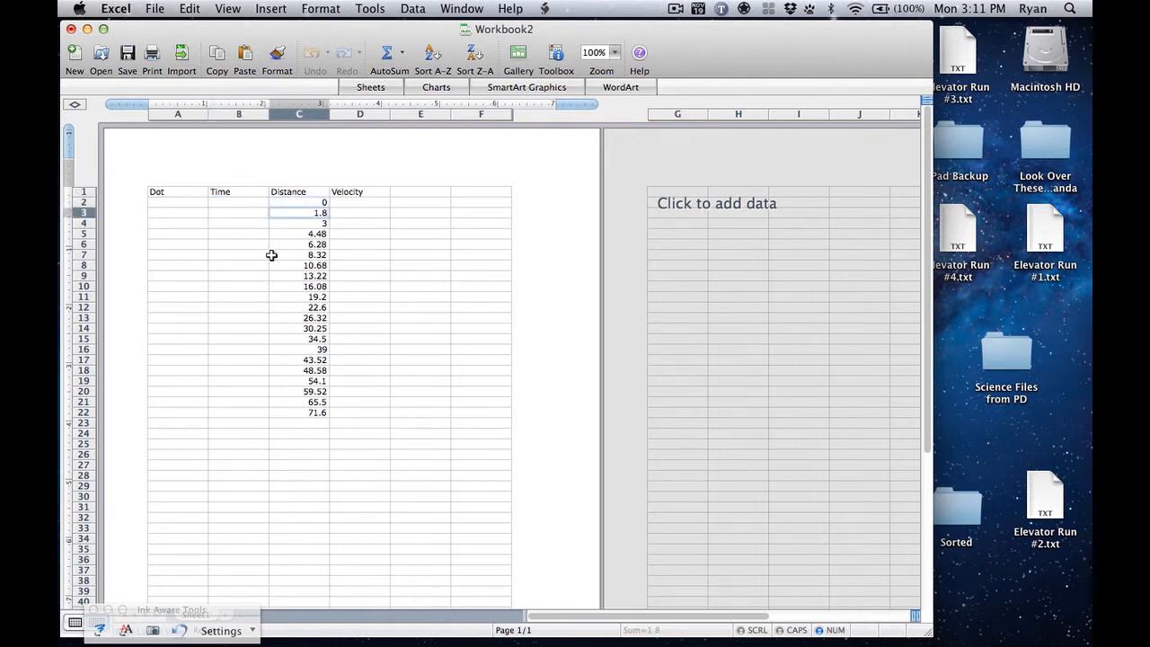
key(Right)
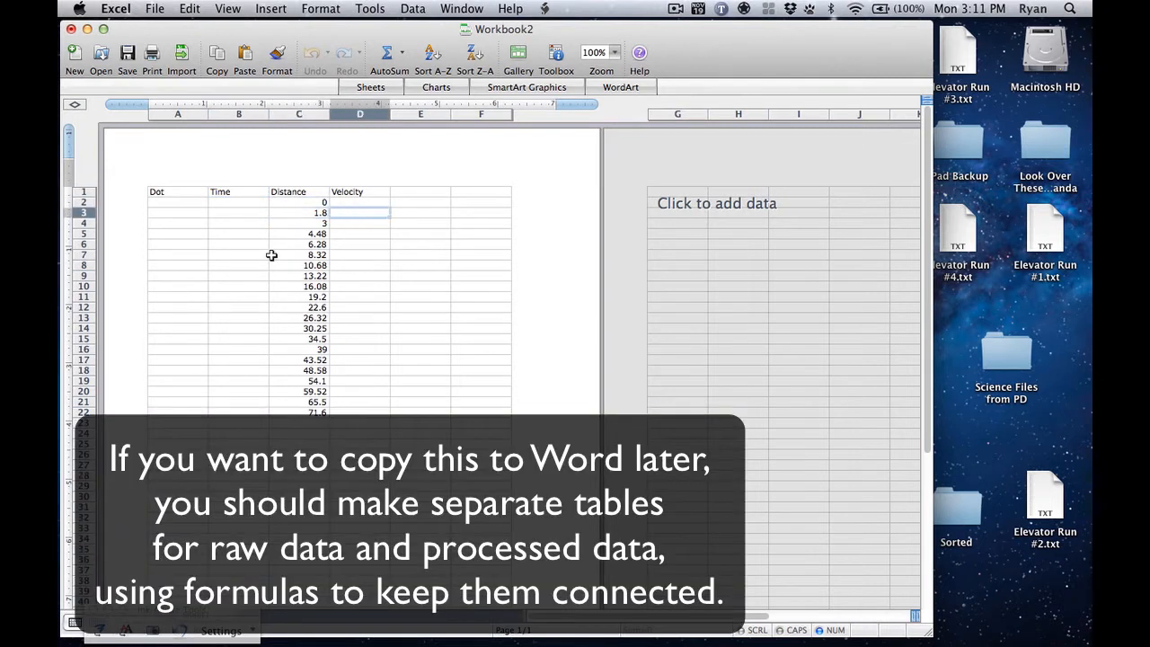
key(Left)
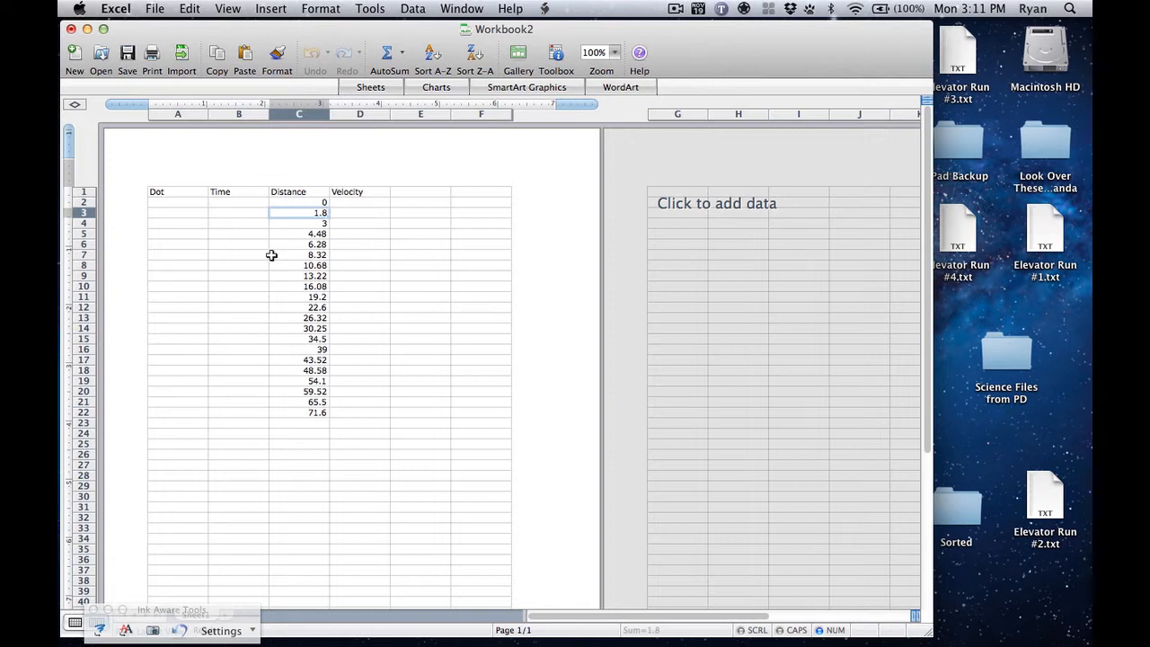
key(Up)
key(Down)
key(Up)
key(Up)
key(Down)
key(Down)
key(Up)
key(Up)
Number the Dot column by entering 1 in A2 and 2 in A3, and fill the series down through A22.
key(Left)
key(Left)
key(Down)
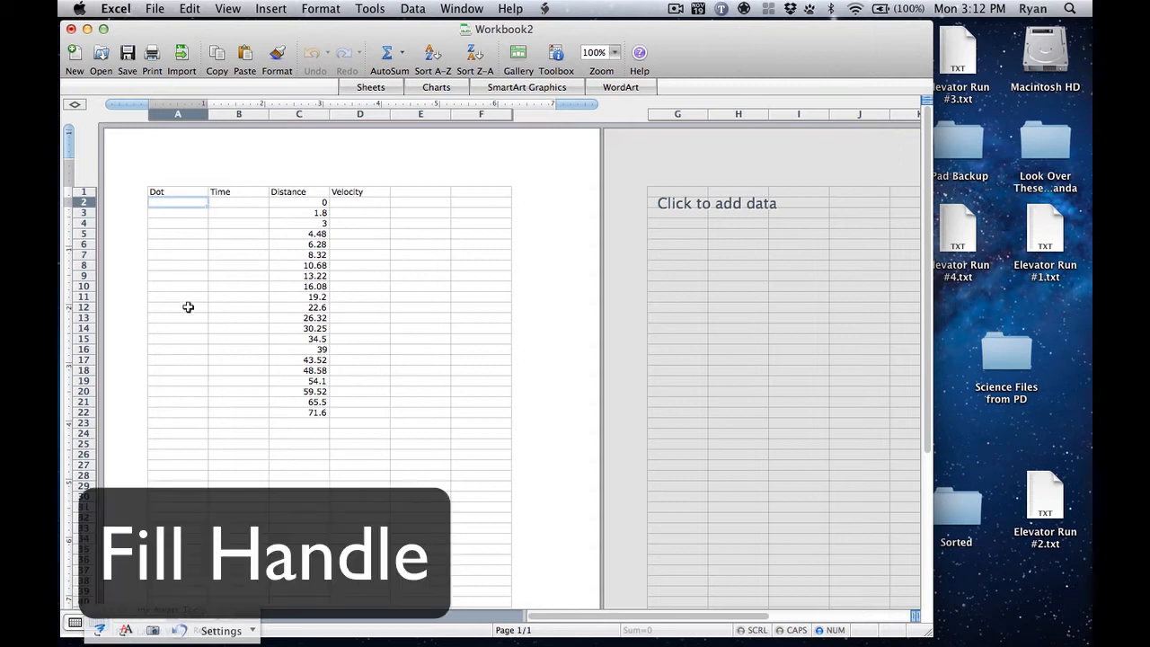
text(1)
key(Return)
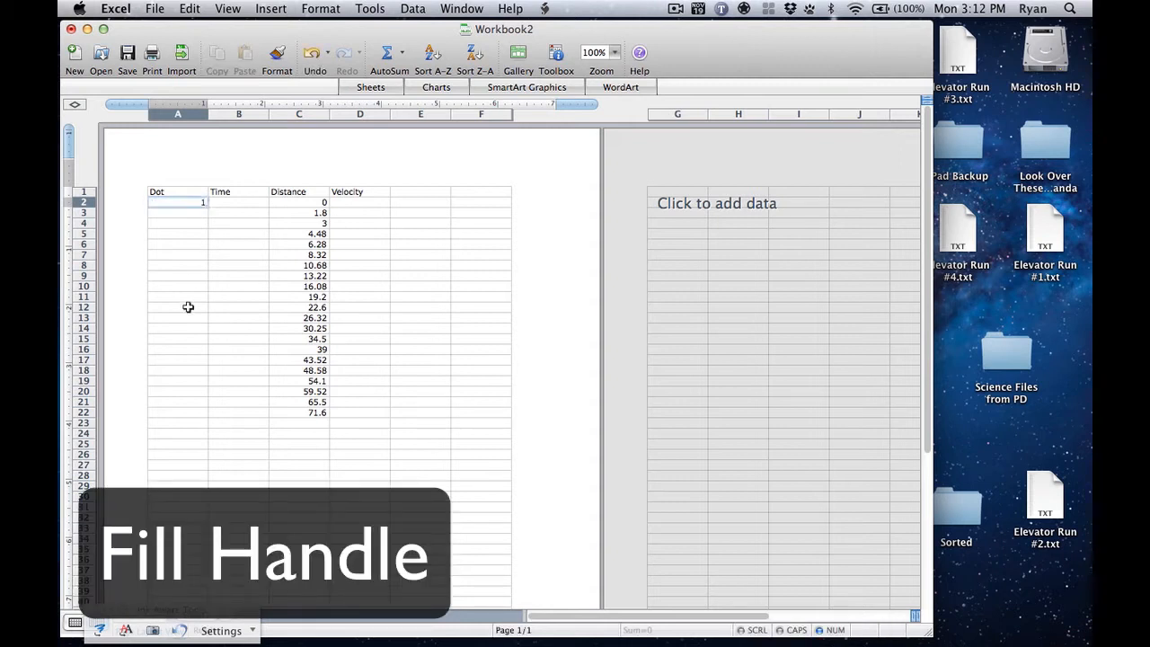
key(Up)
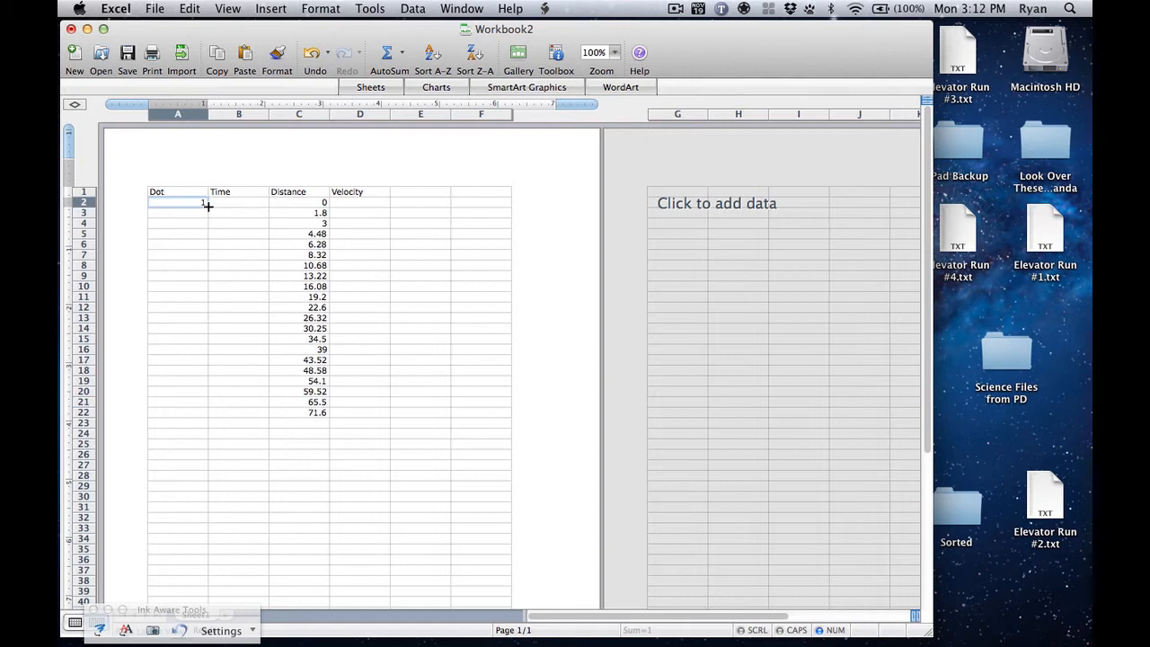
mouse_move(206, 206)
mouse_down()
mouse_move(216, 257)
mouse_move(208, 186)
mouse_move(205, 206)
mouse_up()
click(177, 215)
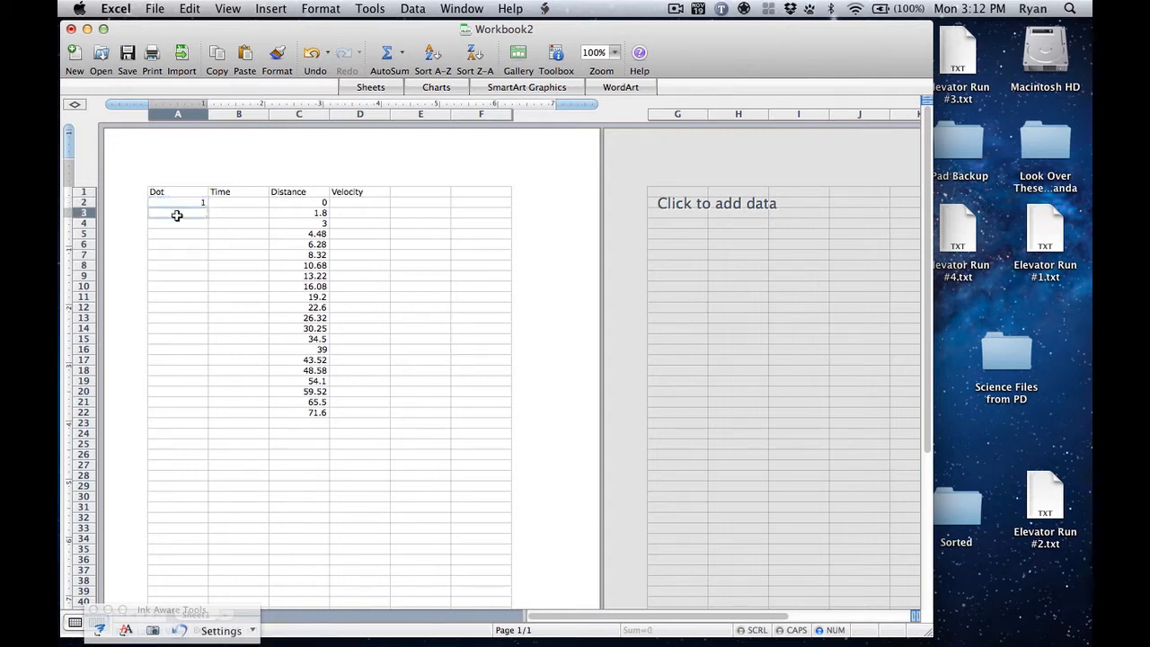
text(2)
key(Return)
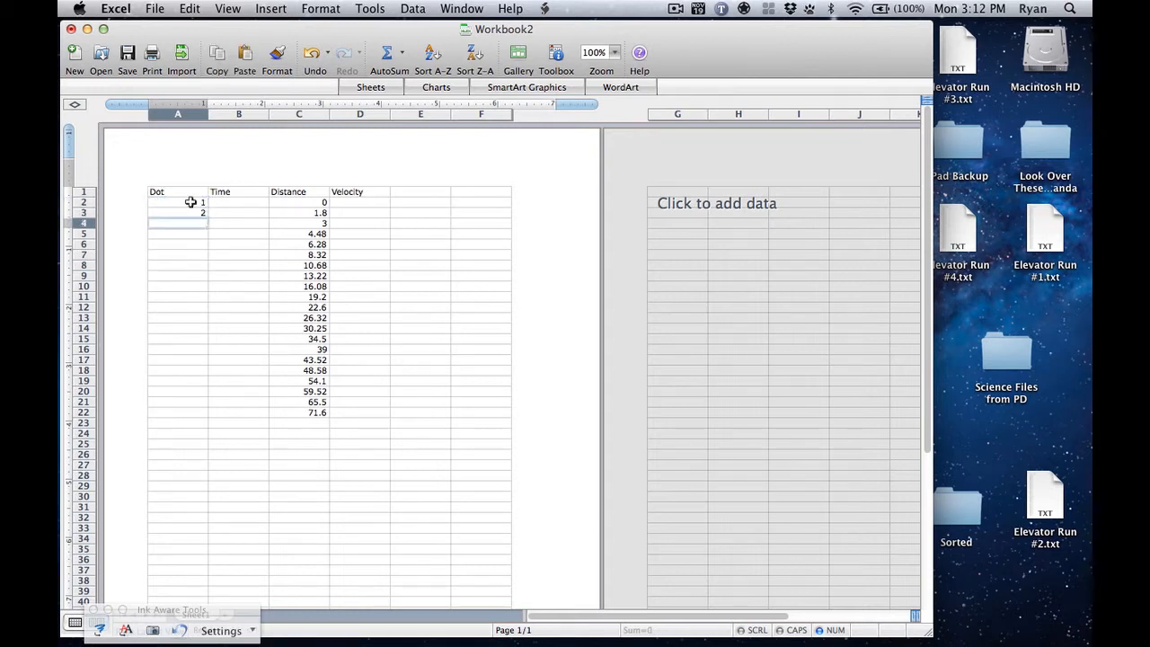
drag(190, 202, 193, 212)
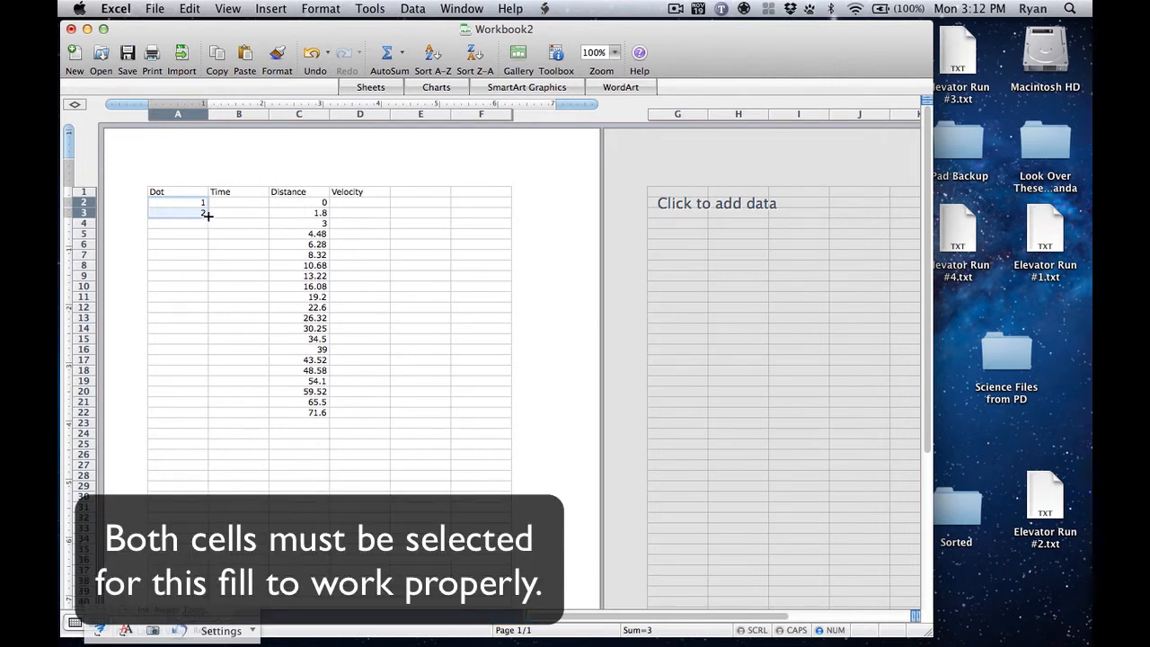
drag(206, 214, 206, 416)
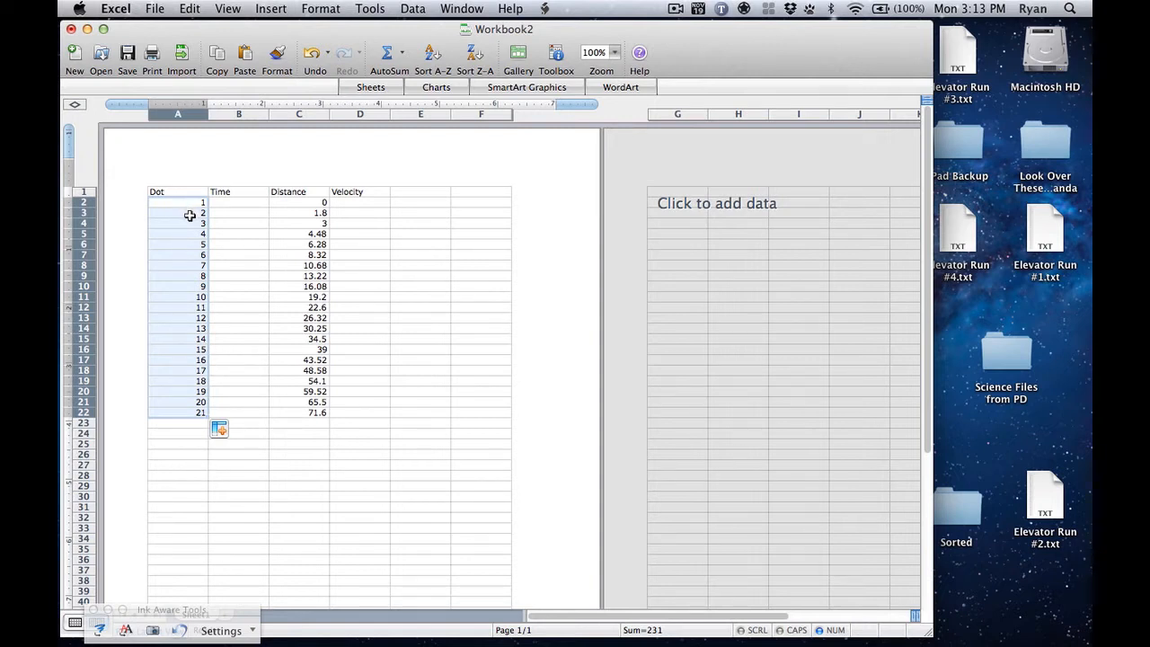
Enter 0 as the starting time in cell B2.
click(224, 203)
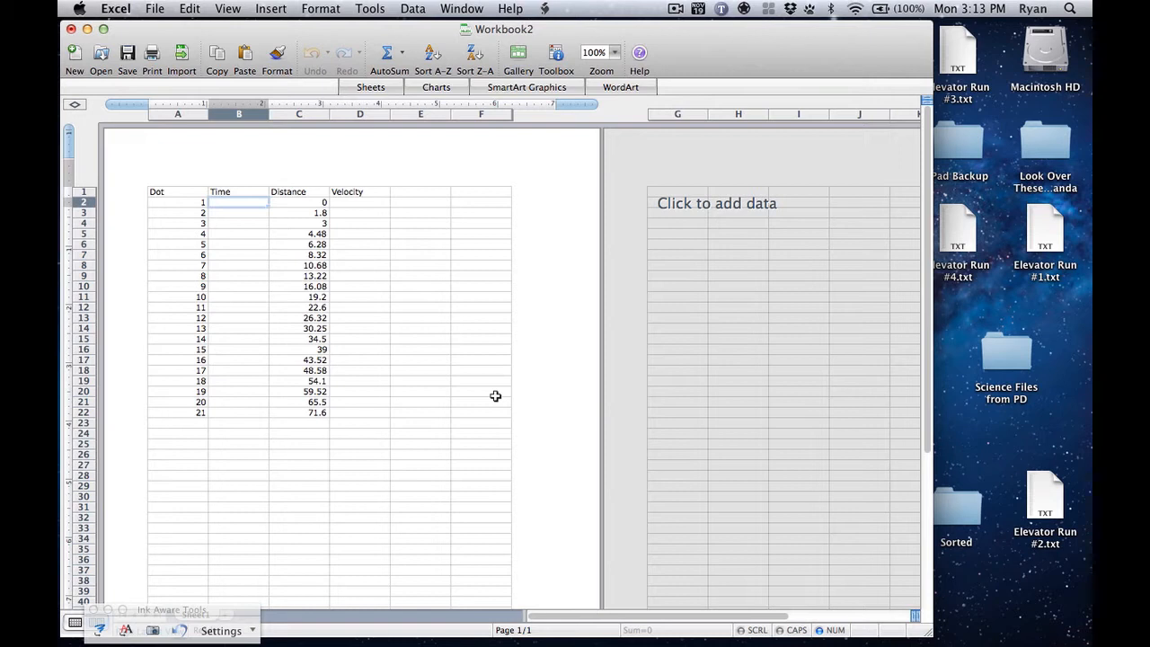
text(0)
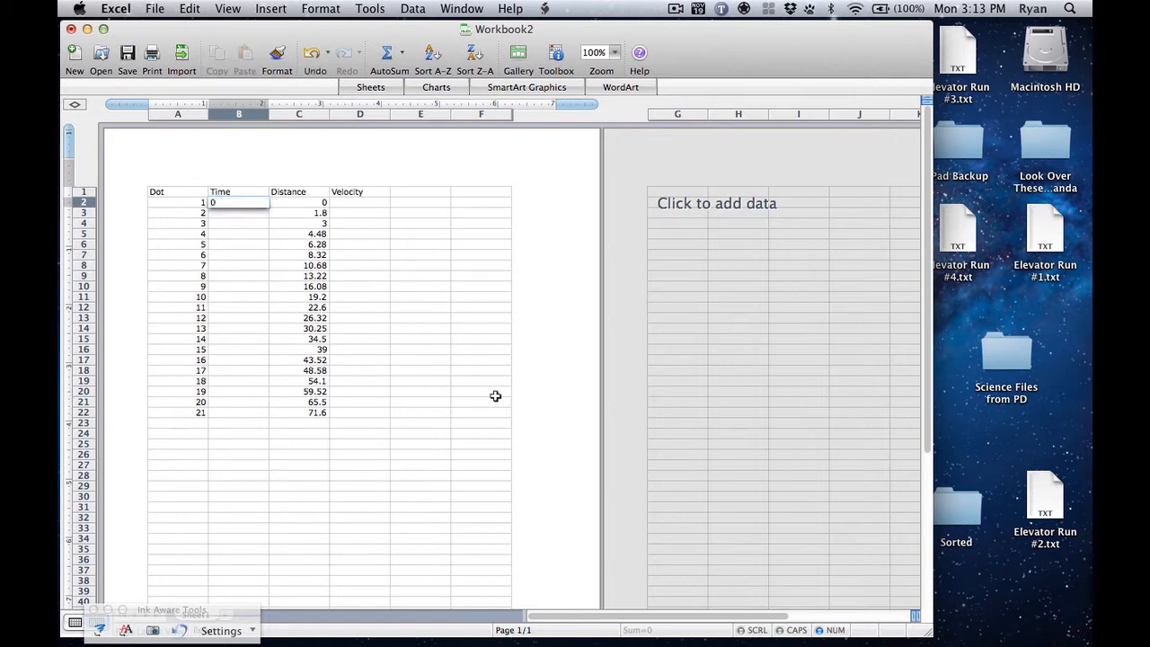
key(Return)
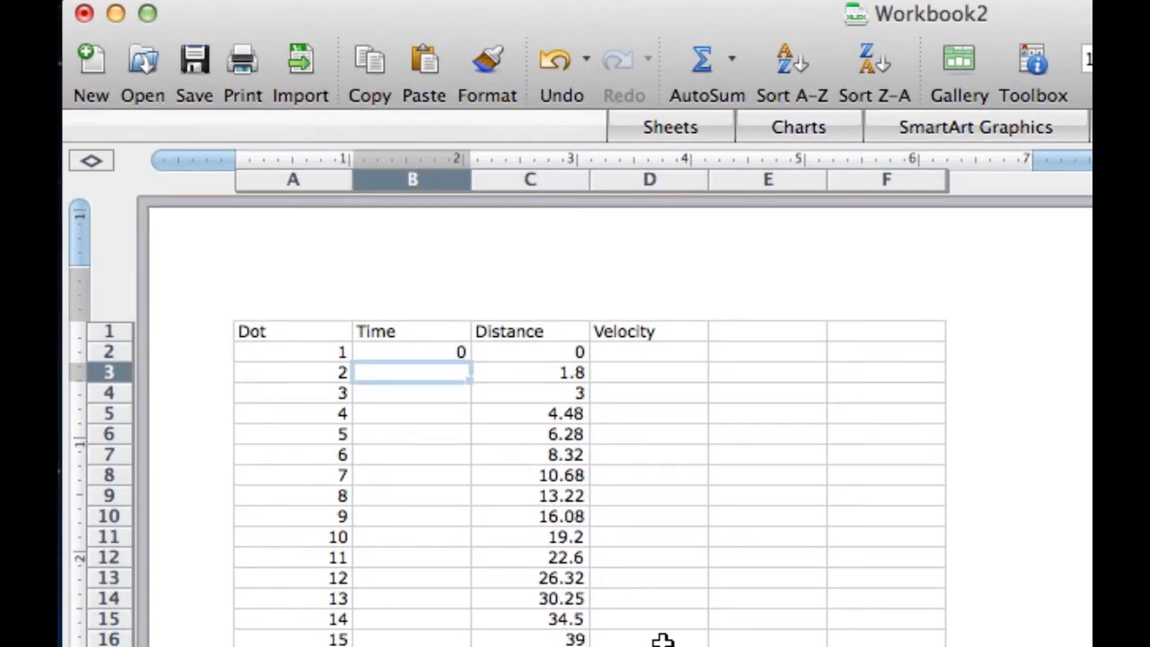
Enter the formula =B2+(1/60) in cell B3 to add one sixtieth to the previous time.
text(=)
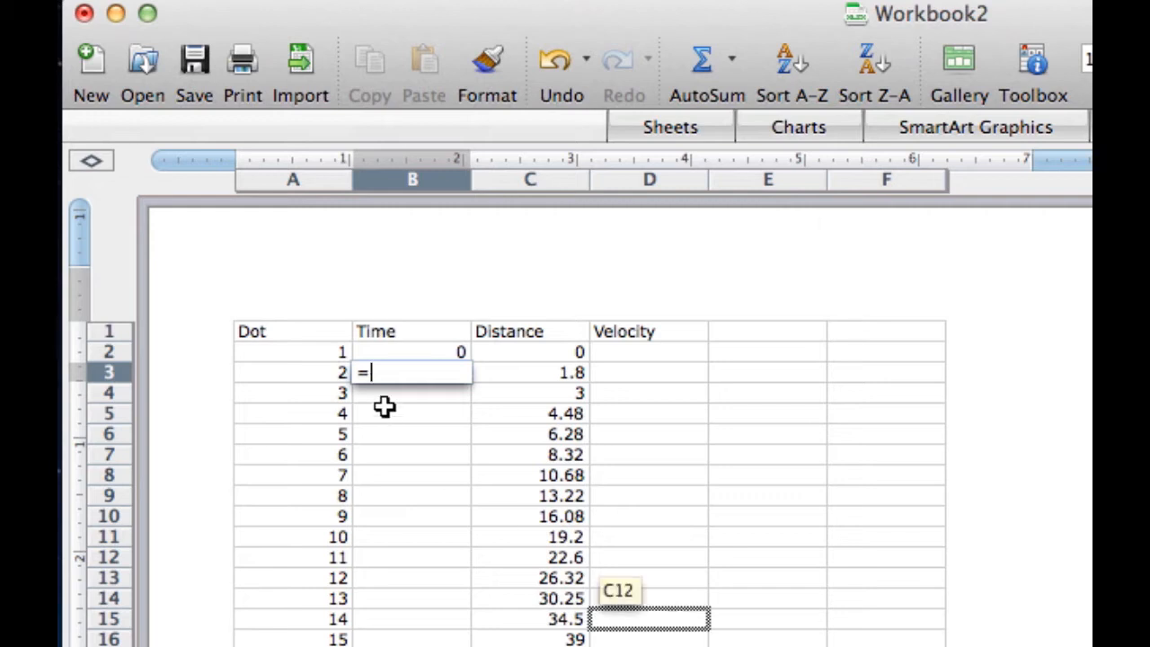
click(436, 352)
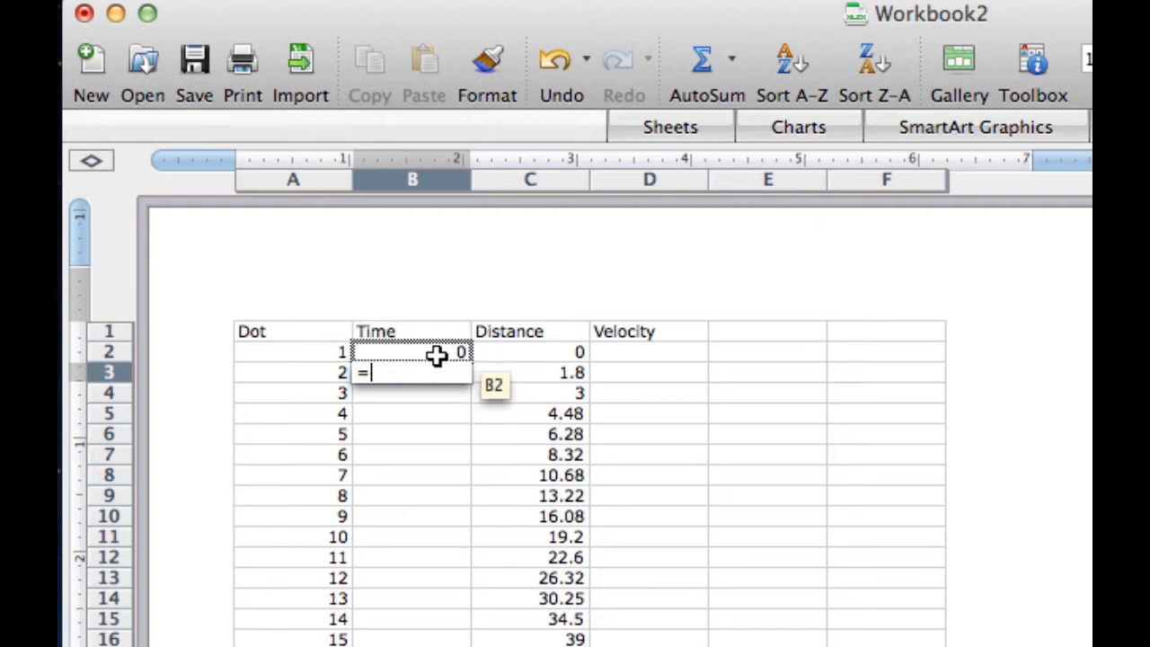
mouse_move(423, 354)
mouse_down()
mouse_move(416, 370)
mouse_move(432, 353)
mouse_up()
drag(446, 349, 437, 350)
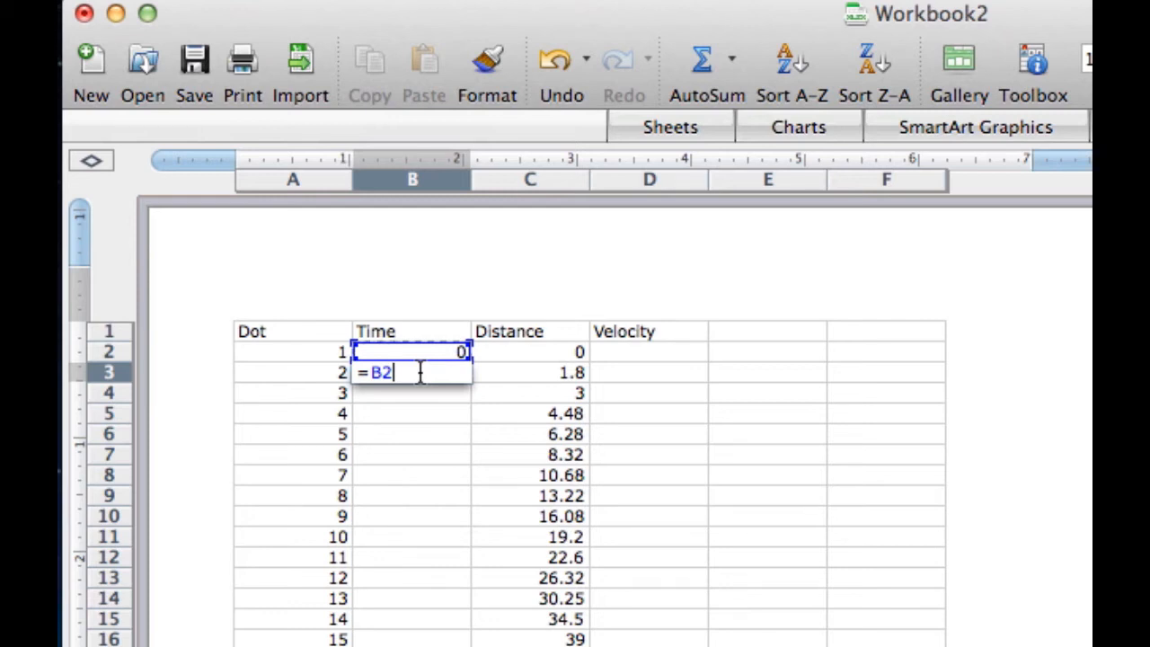
text(+(1/60))
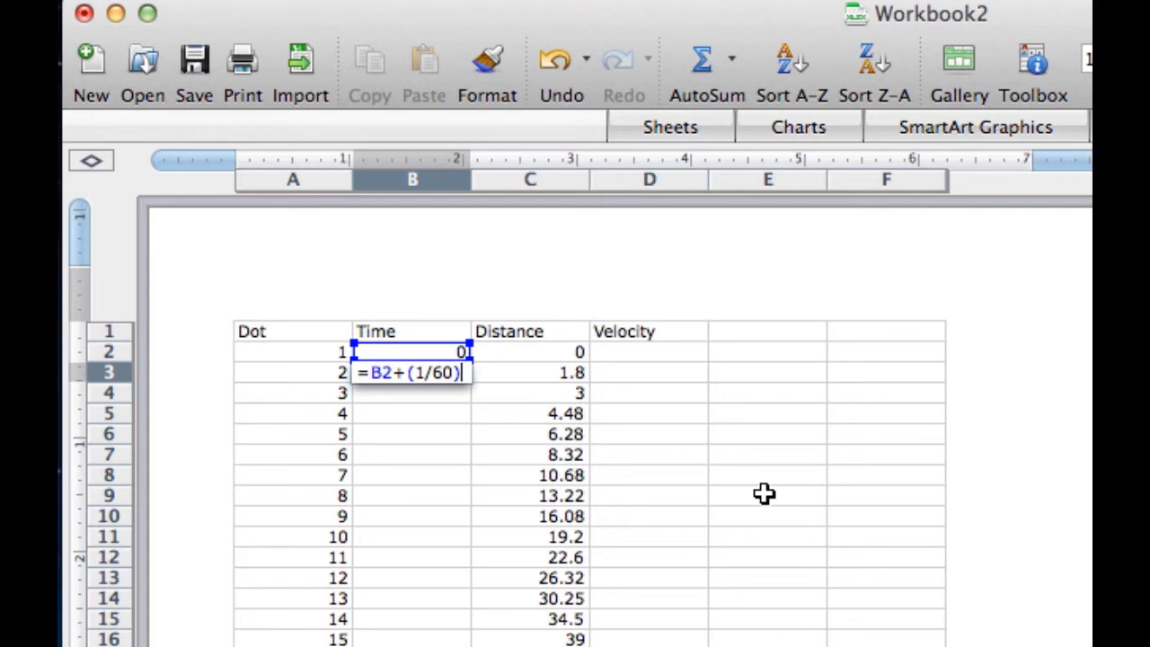
key(Return)
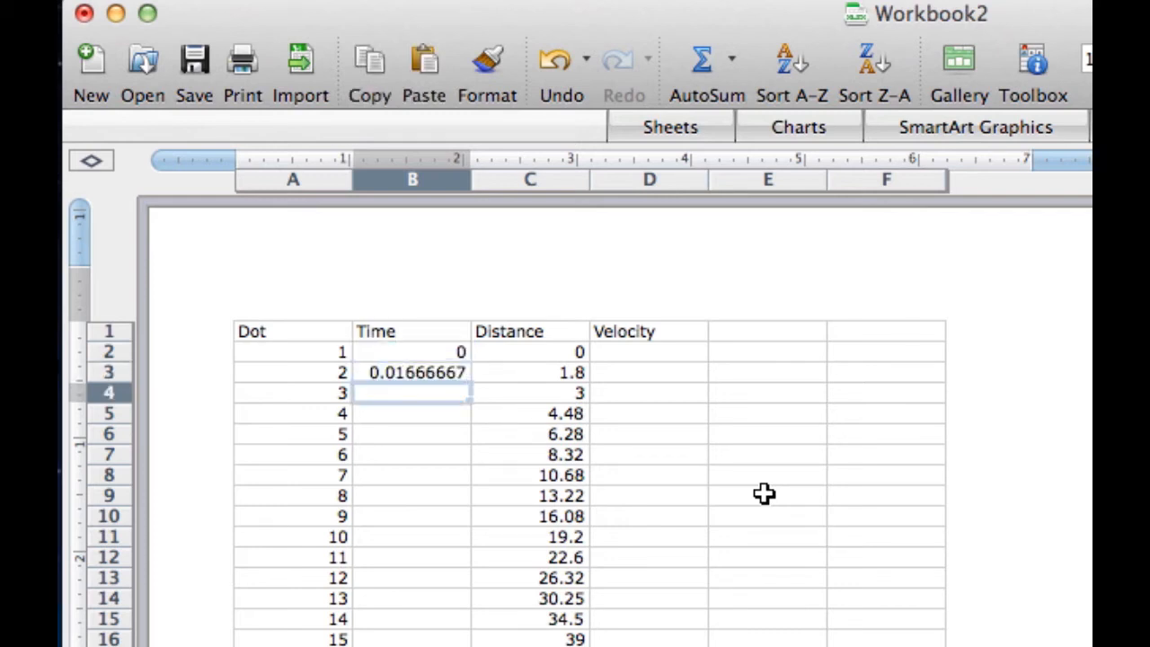
key(Up)
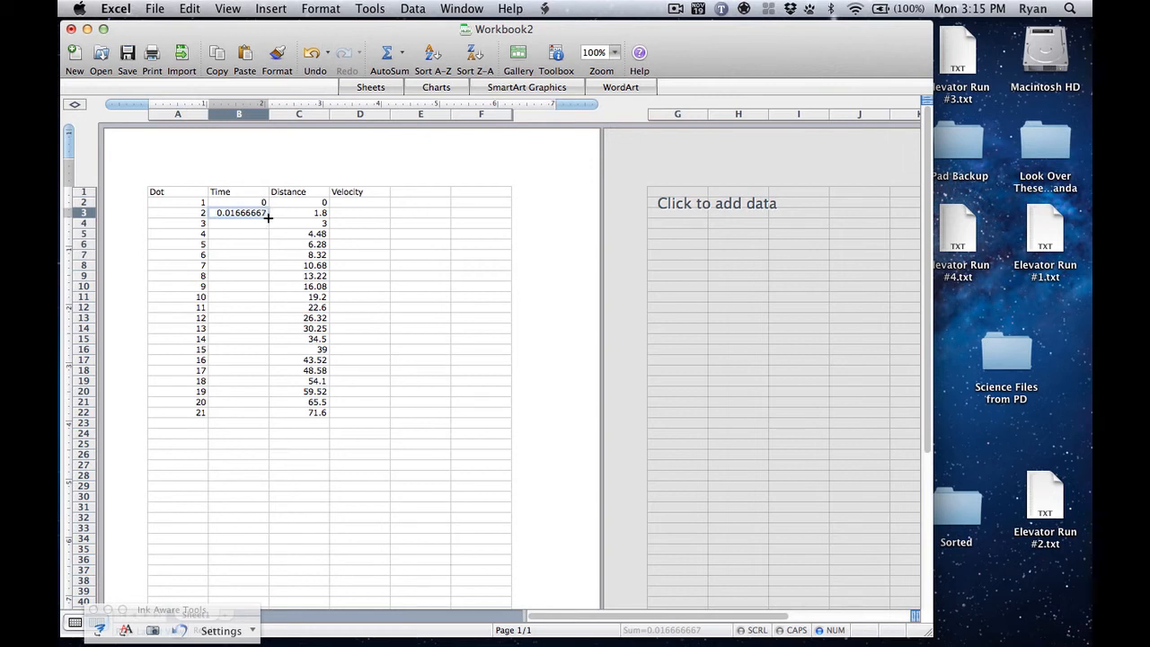
Fill the time formula from B3 down through B22 and check the resulting Time entries.
drag(267, 217, 269, 414)
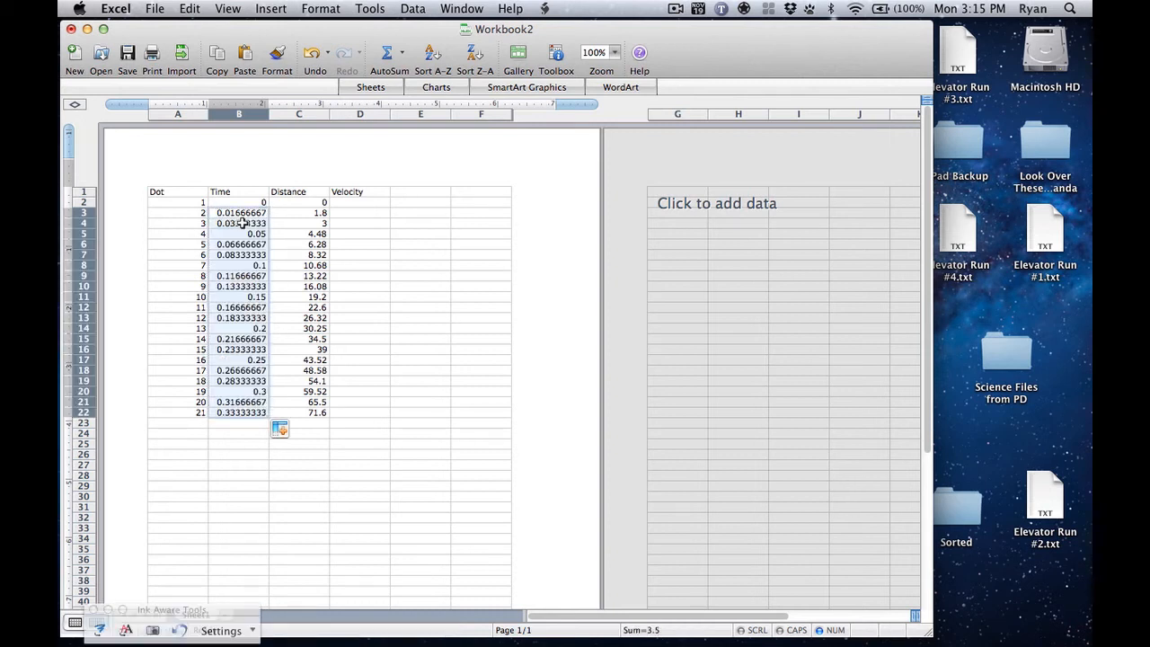
click(248, 223)
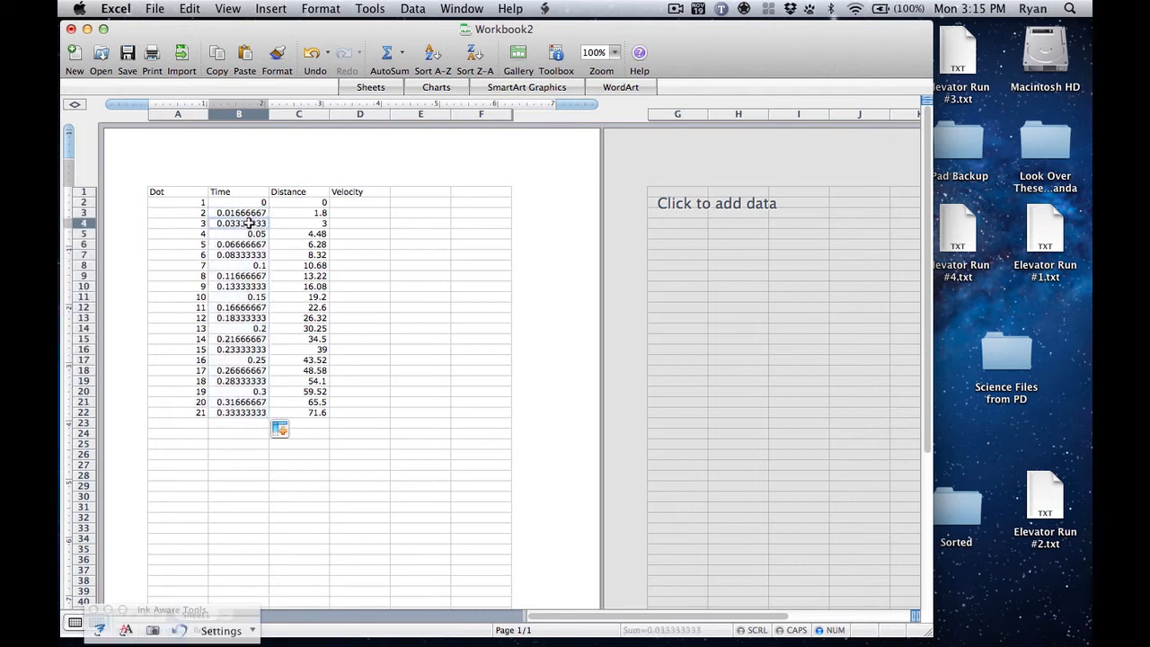
key(Down)
key(Down)
key(Down)
key(Down)
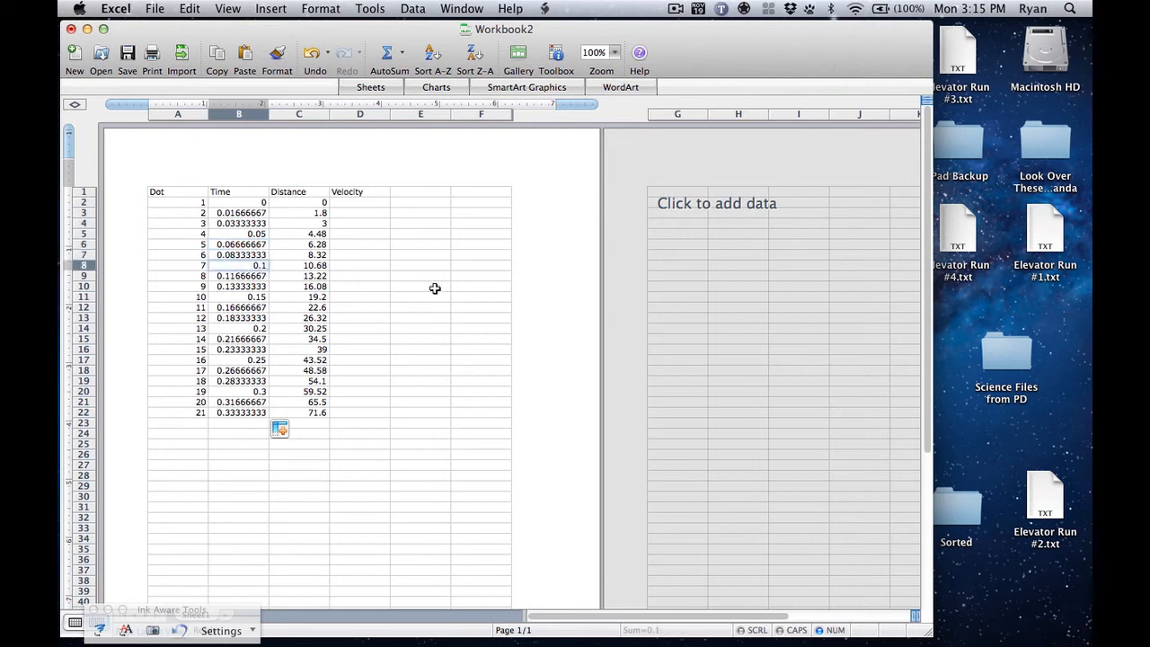
Begin the velocity formula in cell D3 with the distance difference as numerator, =(C4-C2)/.
key(Right)
key(Up)
key(Up)
key(Up)
key(Up)
key(Up)
key(Up)
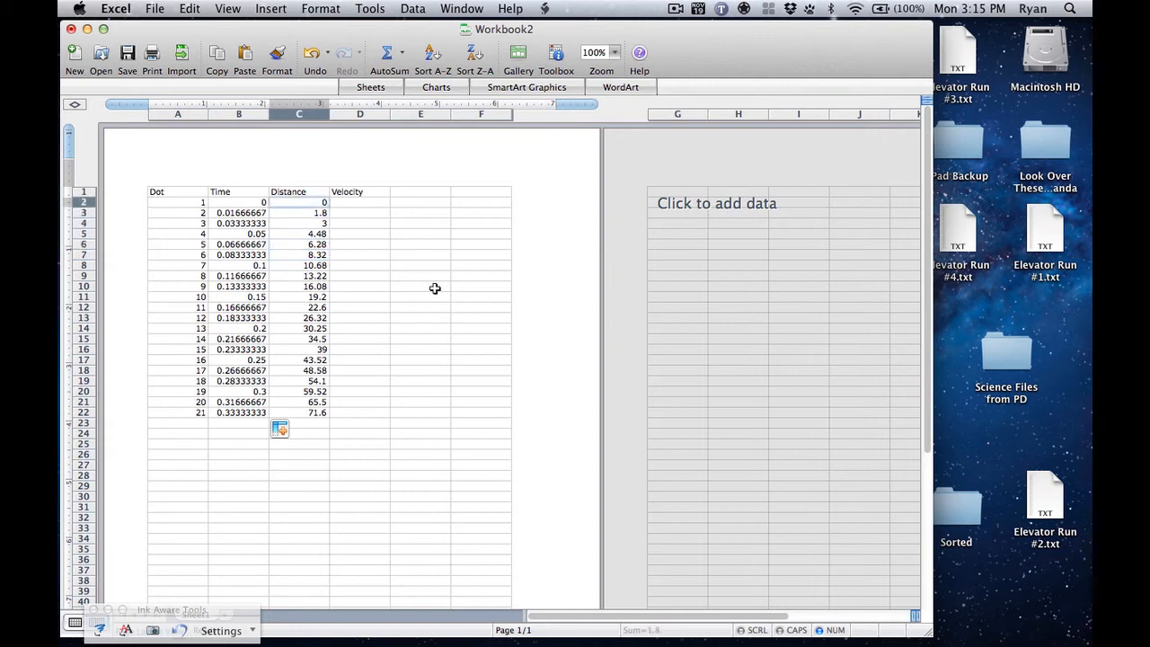
key(Left)
key(Down)
key(Right)
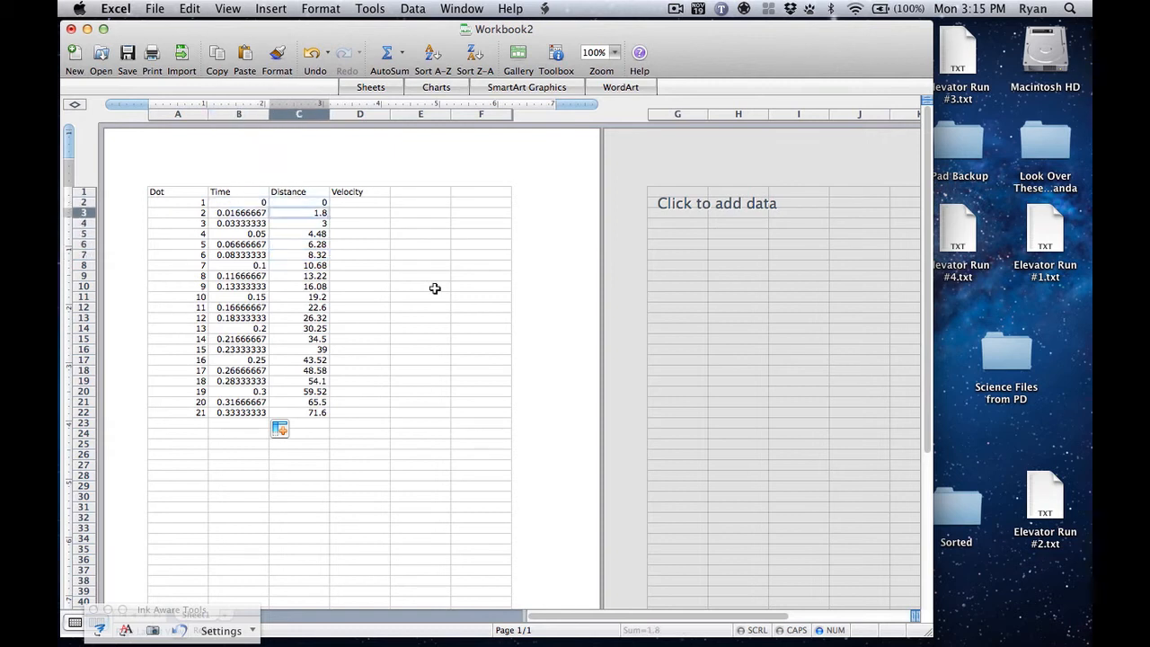
key(Right)
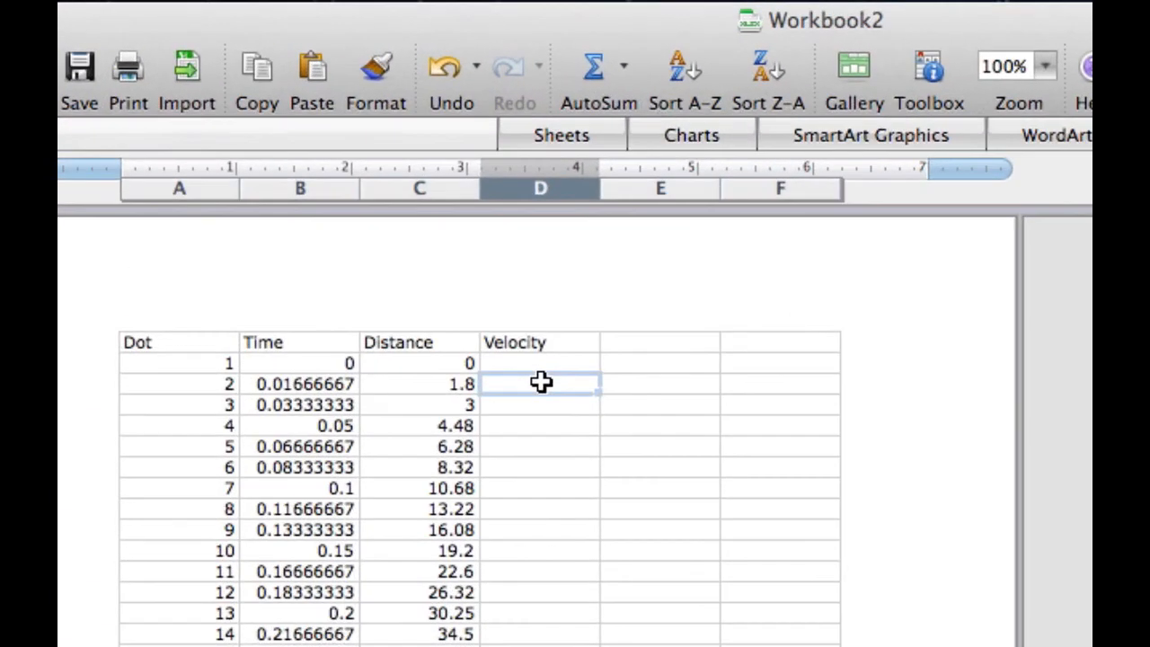
text(=)
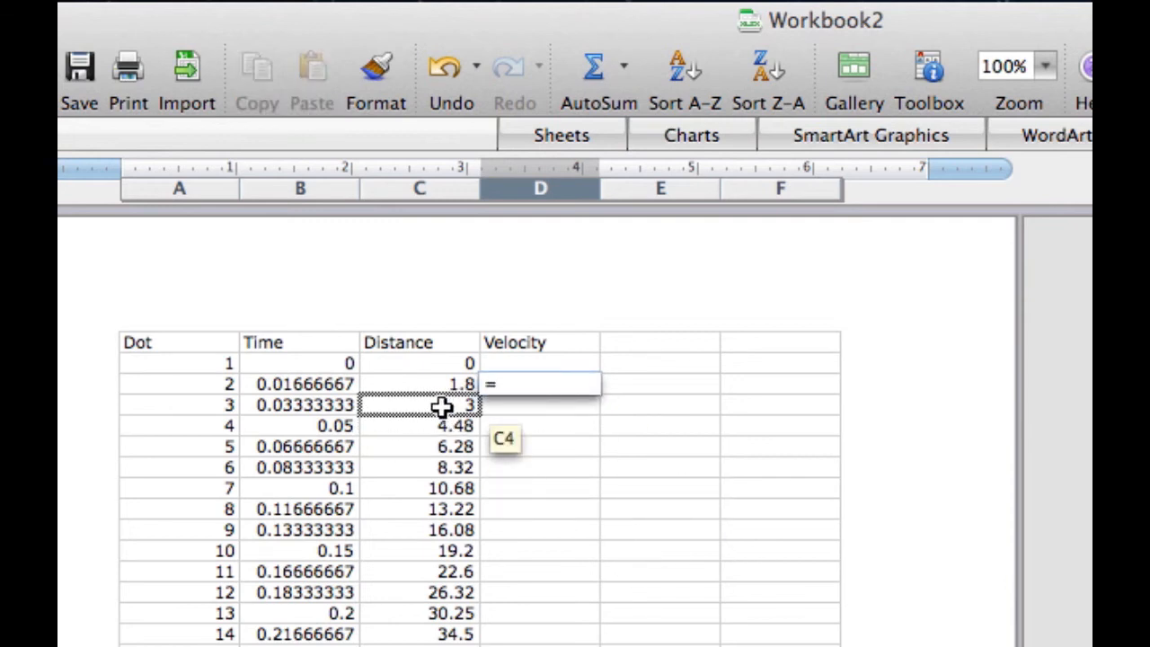
text(()
click(440, 409)
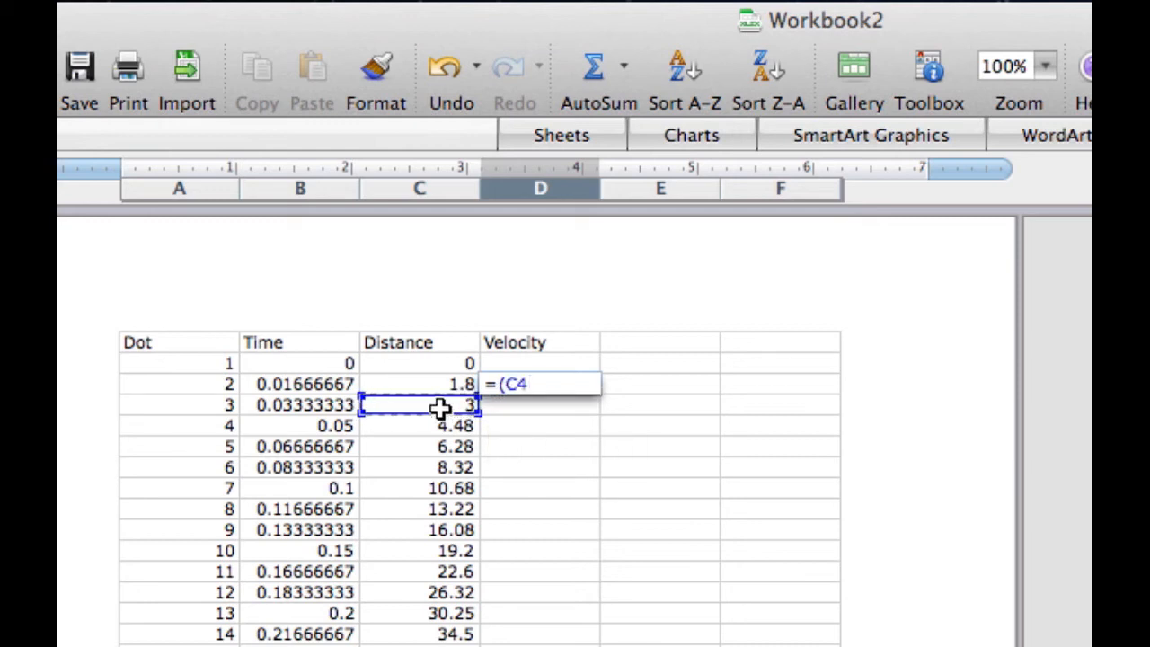
text(-)
click(434, 363)
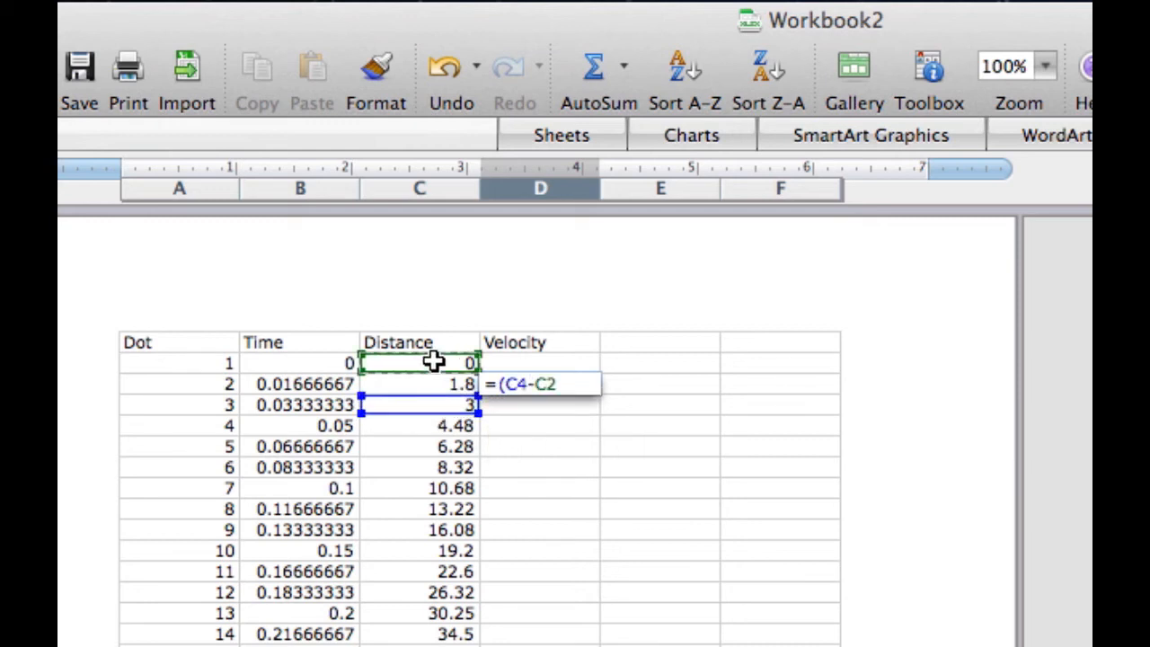
text()/)
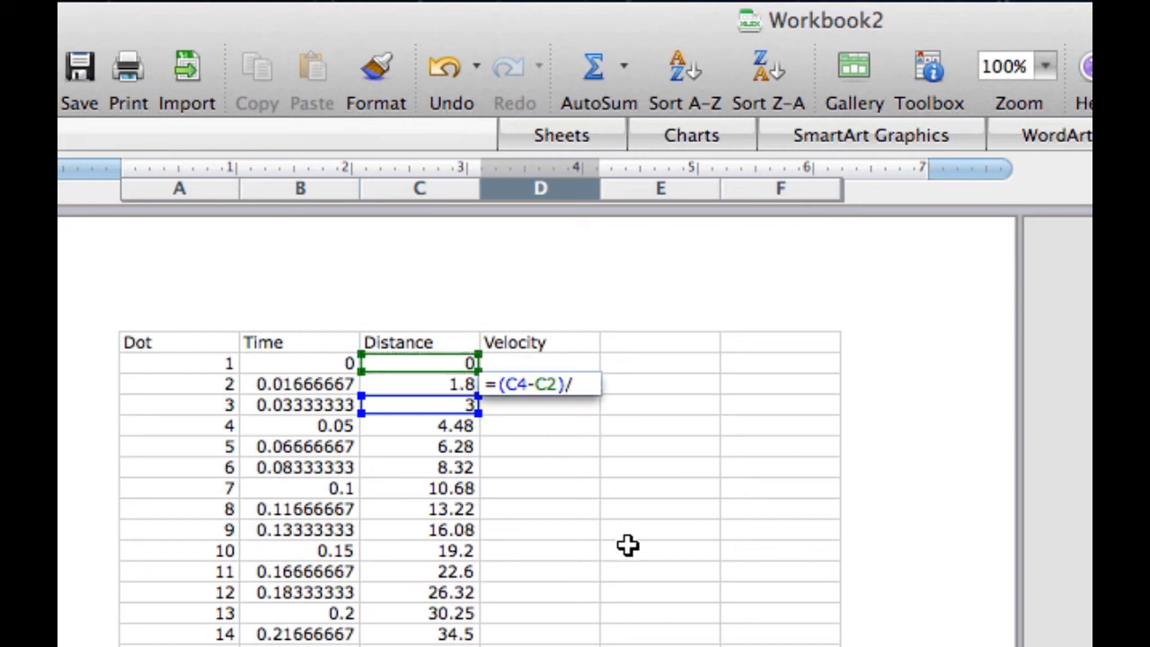
Complete the D3 velocity formula with the time difference (B4-B2) as divisor, giving =(C4-C2)/(B4-B2).
click(294, 405)
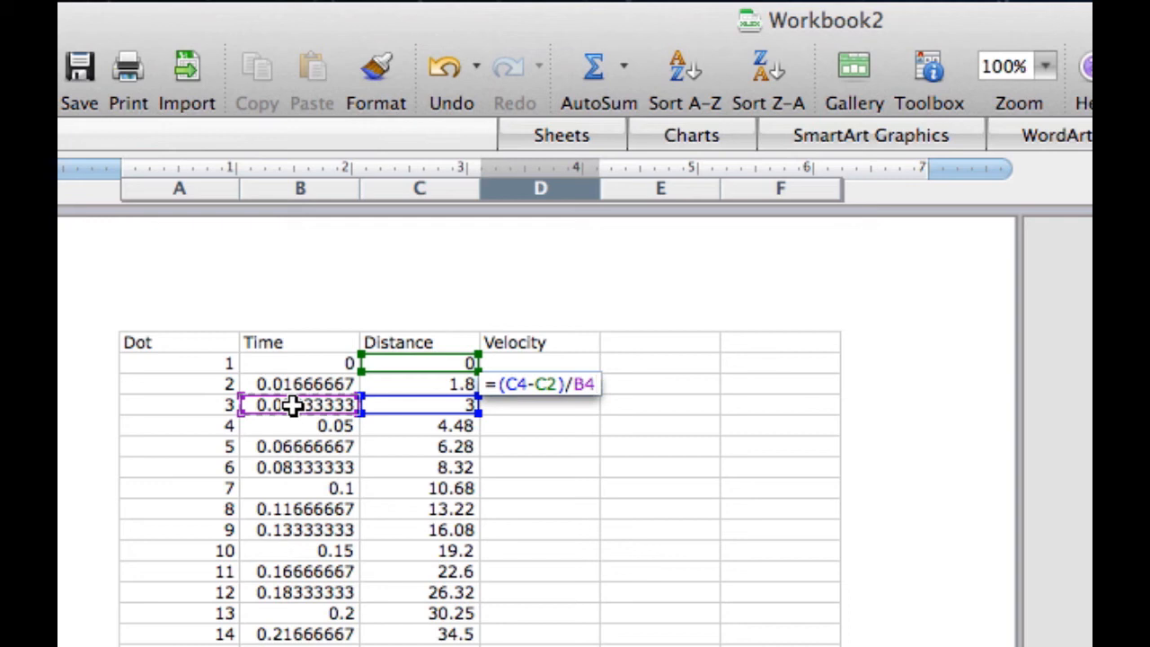
key(Left)
key(Right)
key(BackSpace)
key(BackSpace)
text(()
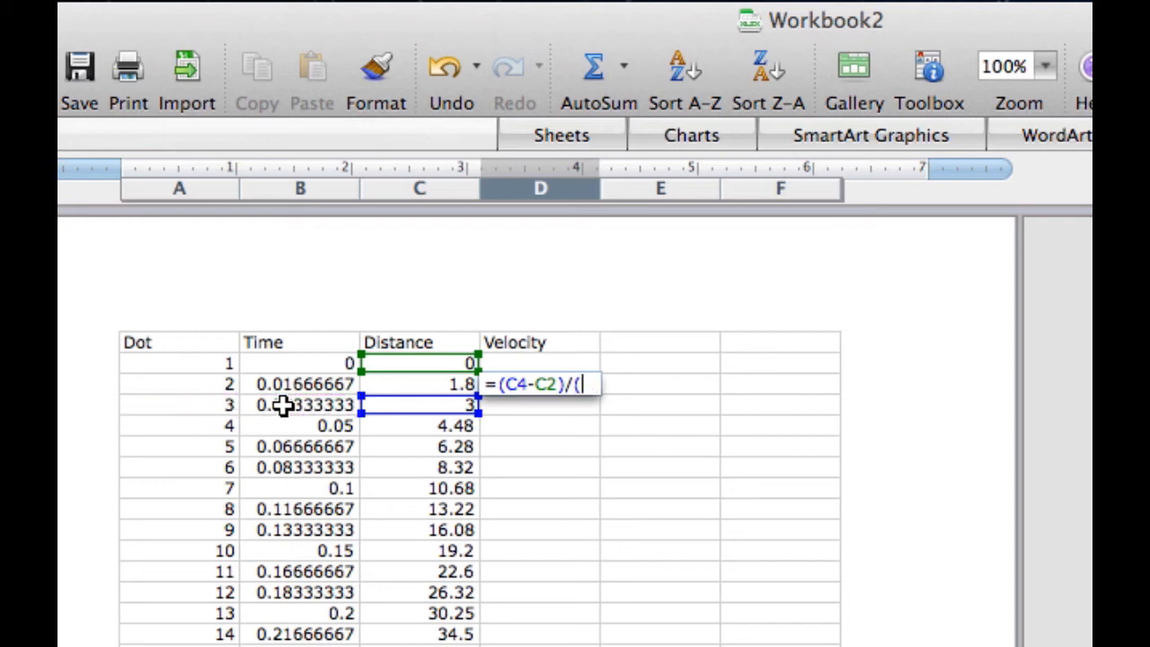
click(301, 405)
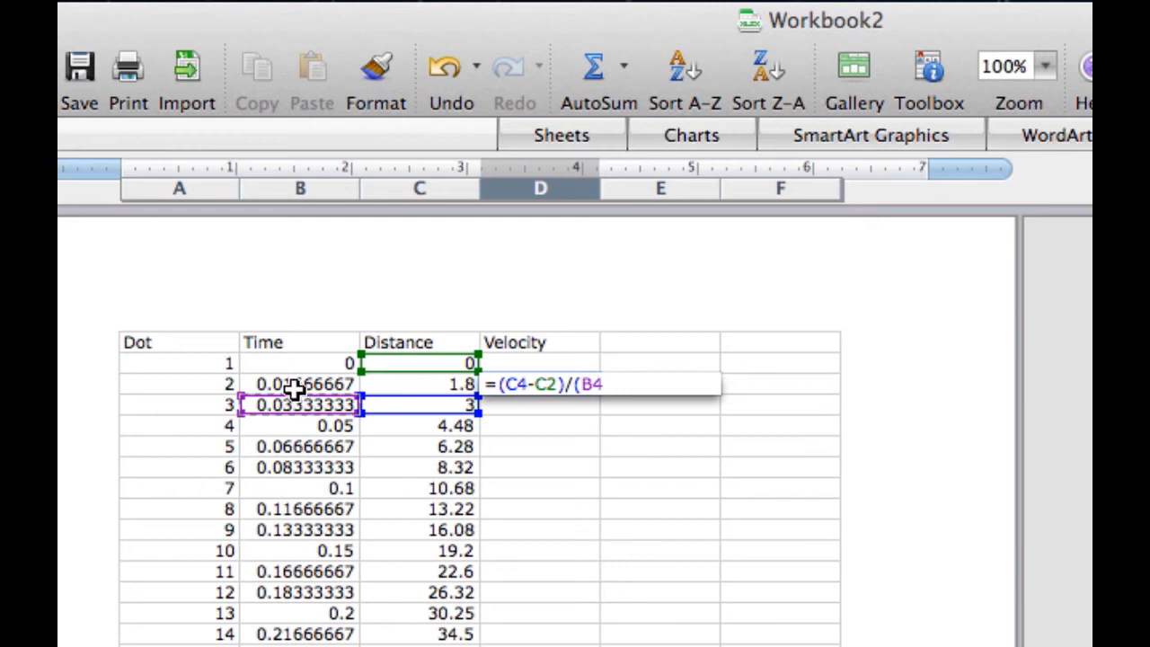
text(-)
click(287, 364)
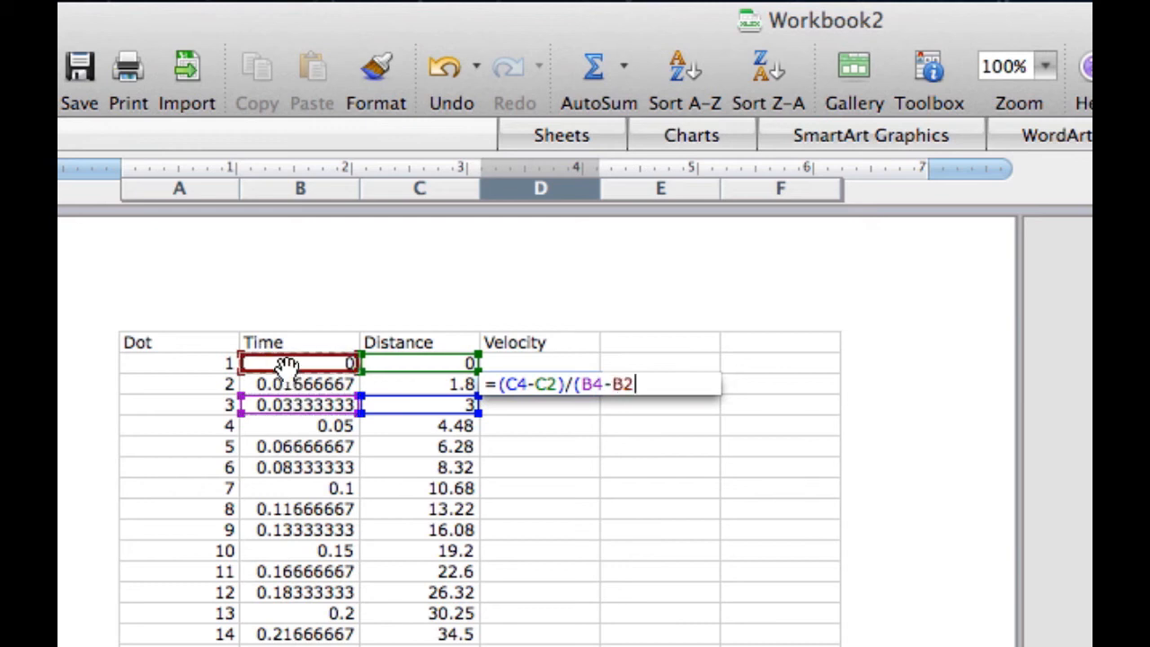
text())
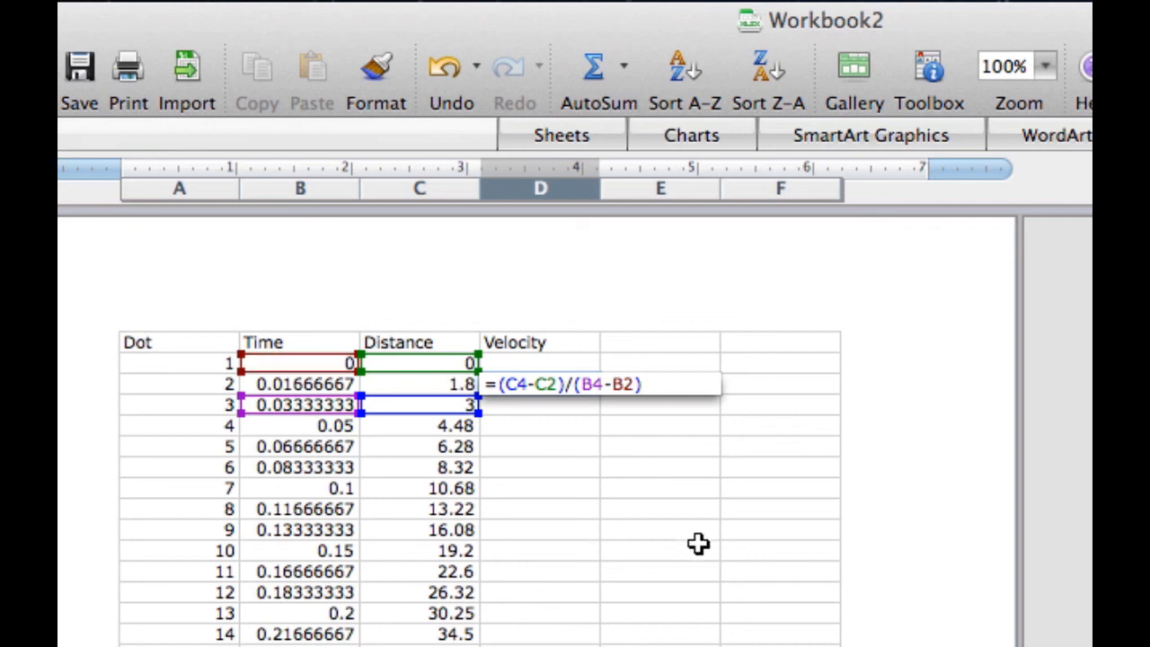
key(Return)
Fill the velocity formula from D3 down through D21, leaving D22 empty.
click(577, 382)
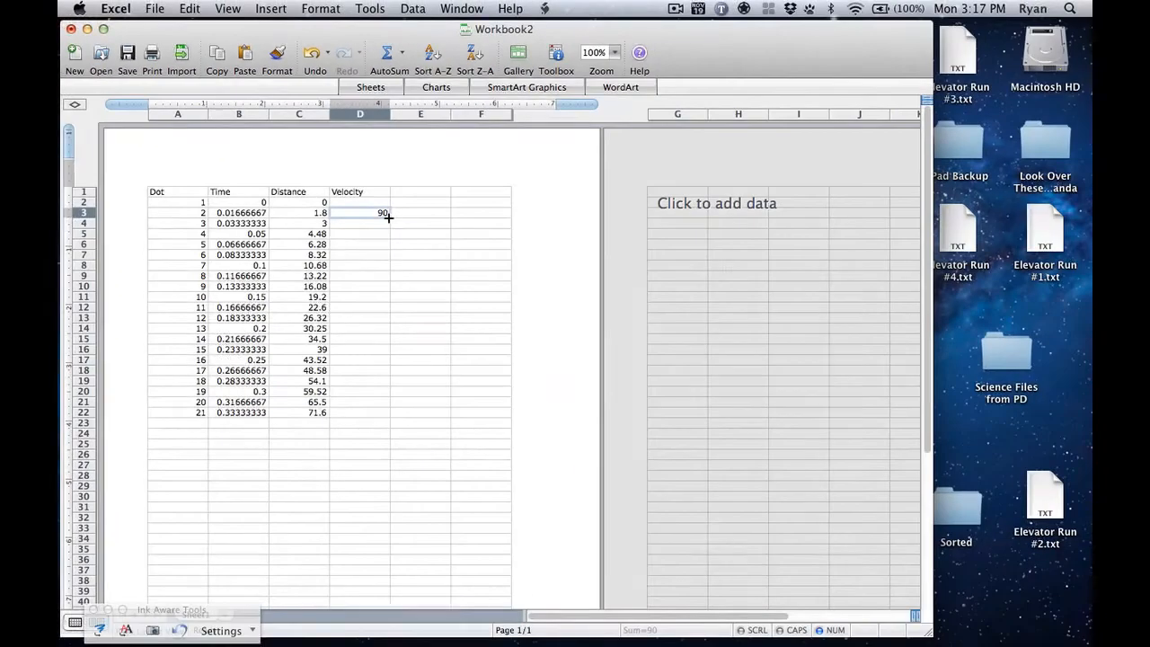
drag(387, 218, 389, 406)
click(368, 402)
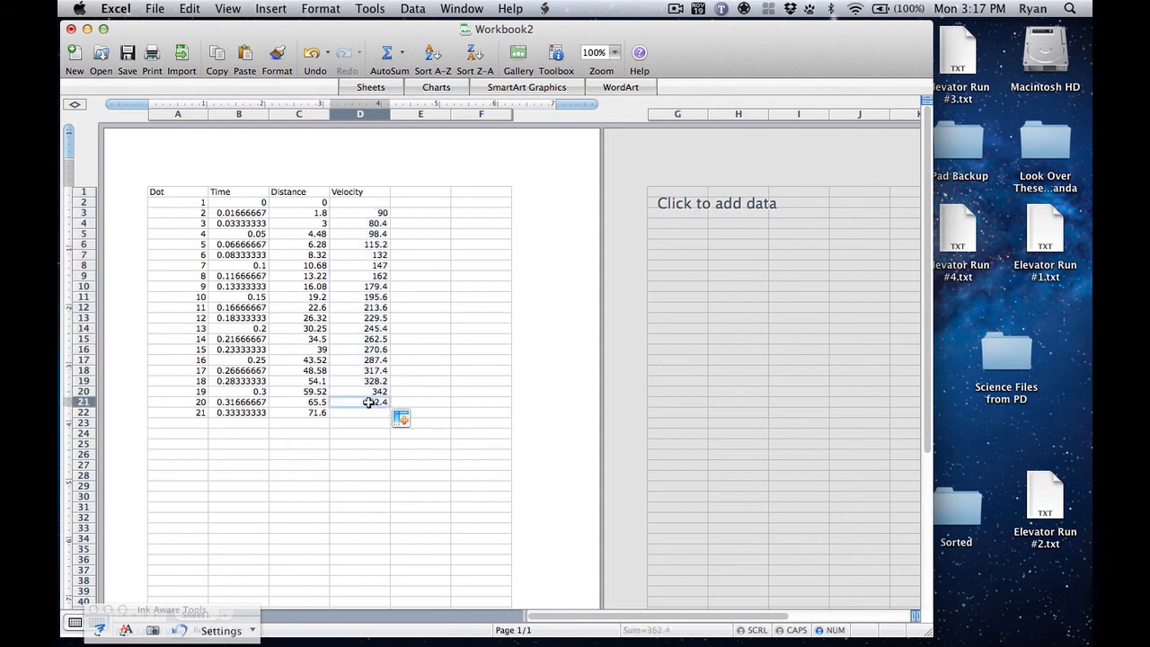
Inspect the cell references in the filled velocity formulas in D21, D17 and D11, leaving them unedited.
double_click(368, 403)
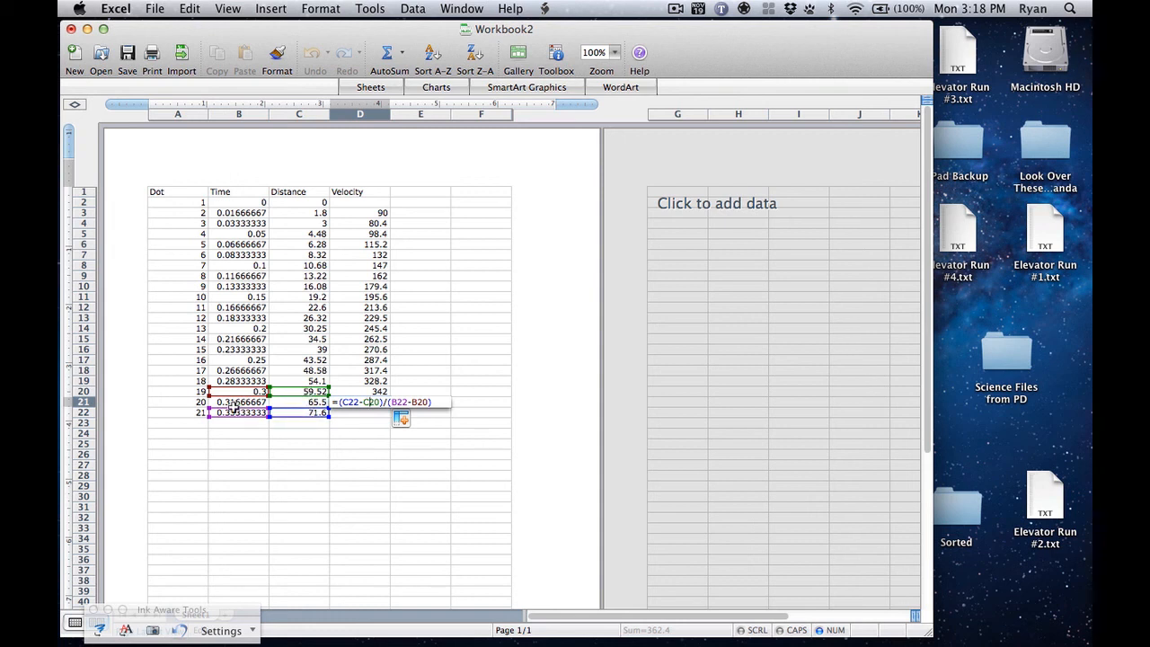
key(Return)
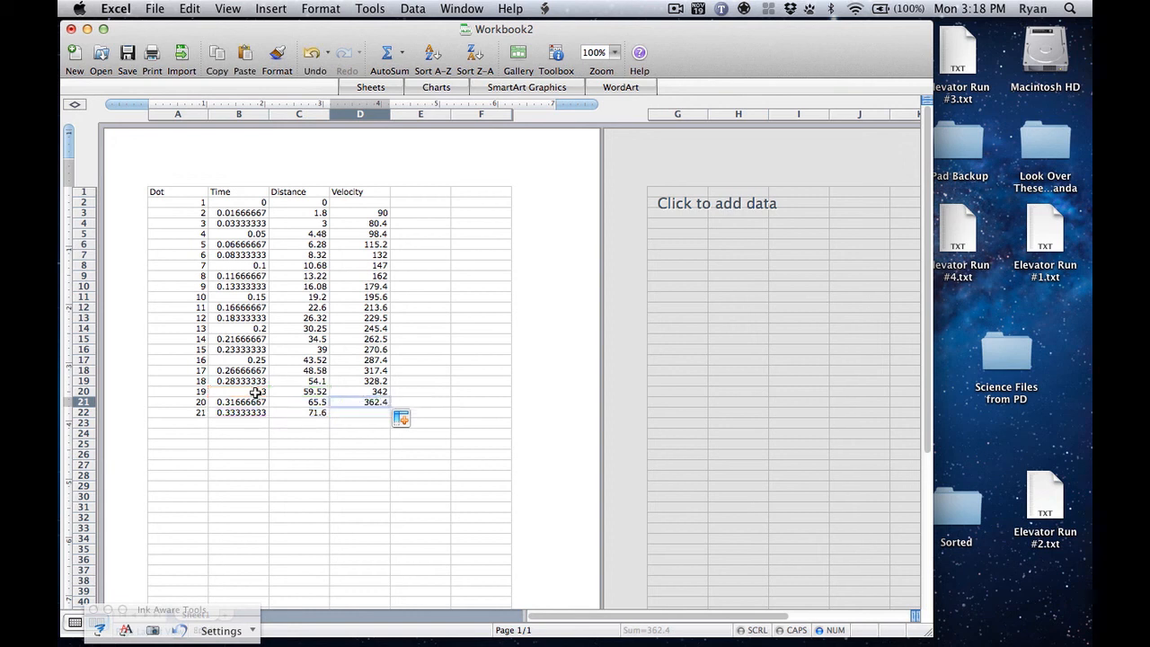
key(Up)
key(Up)
double_click(359, 359)
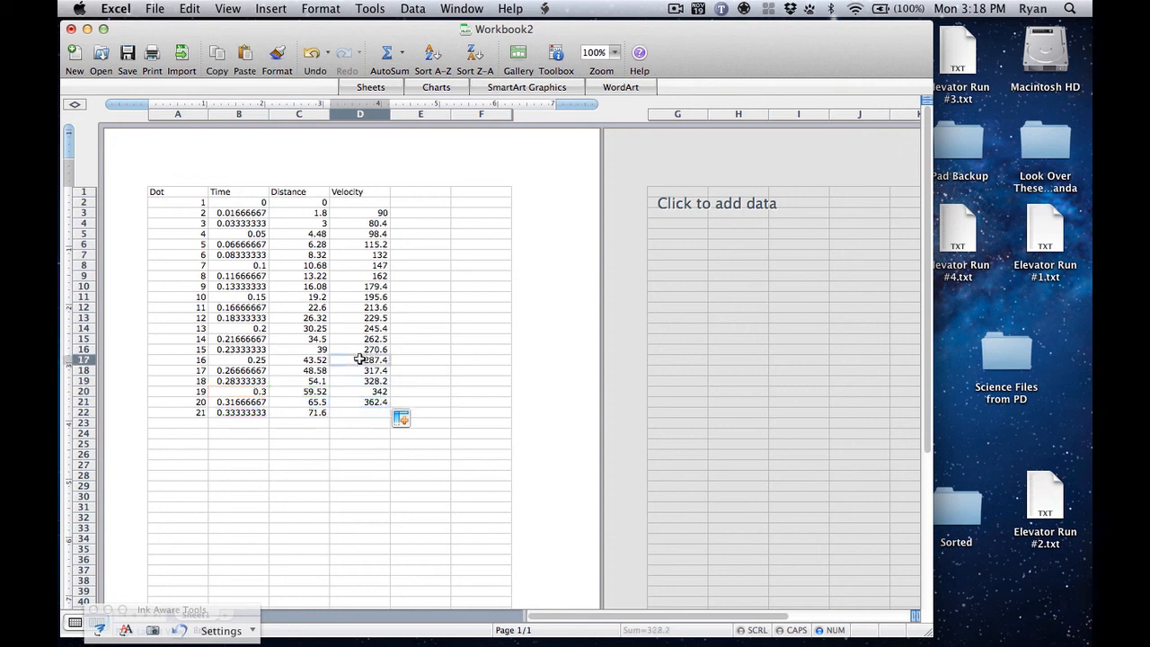
key(Escape)
double_click(370, 297)
key(Escape)
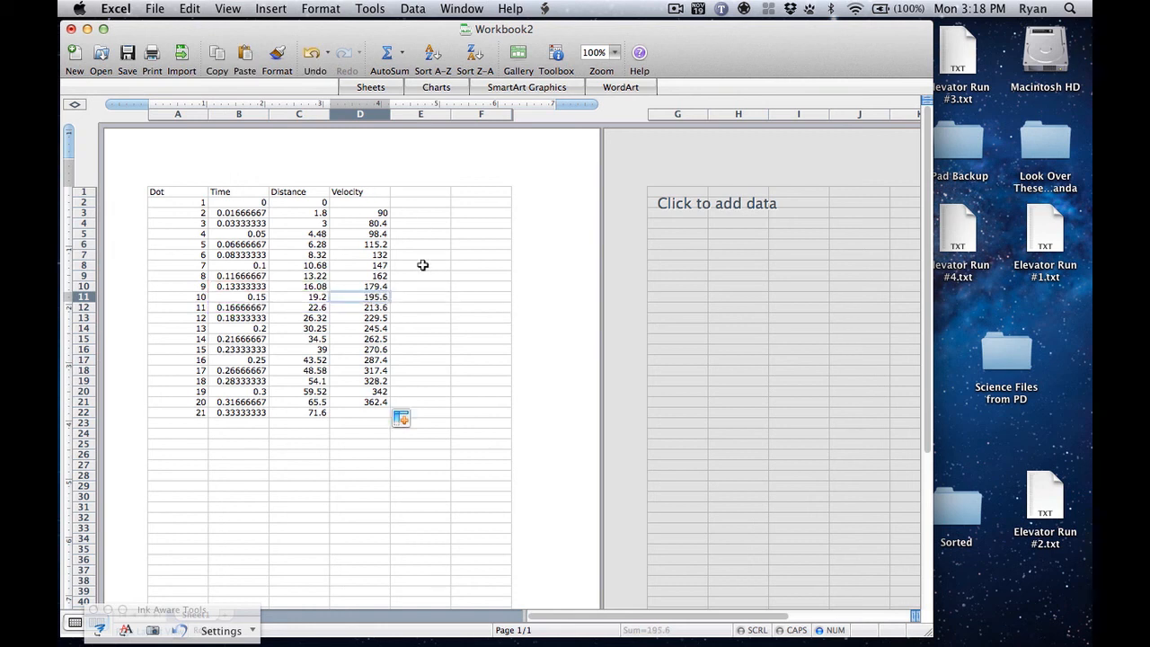